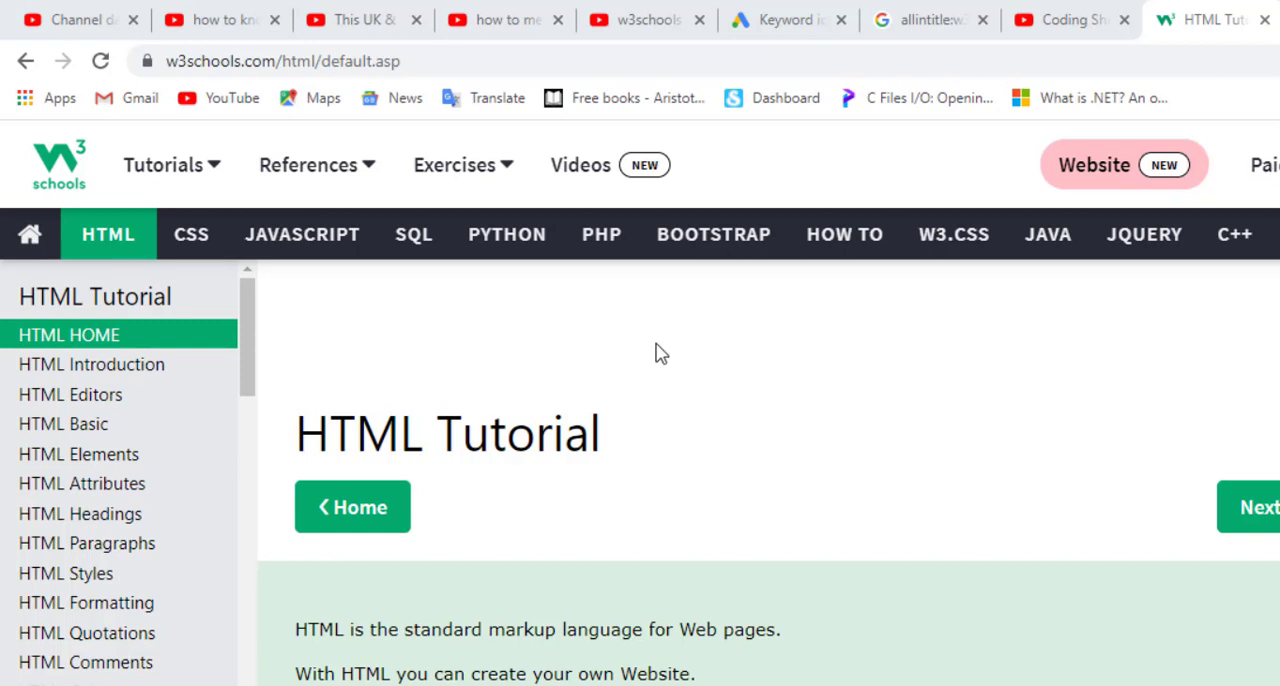
# Read the HTML Introduction lesson, highlighting the <html> and <head> tags in its example.
pyautogui.click(120, 366)
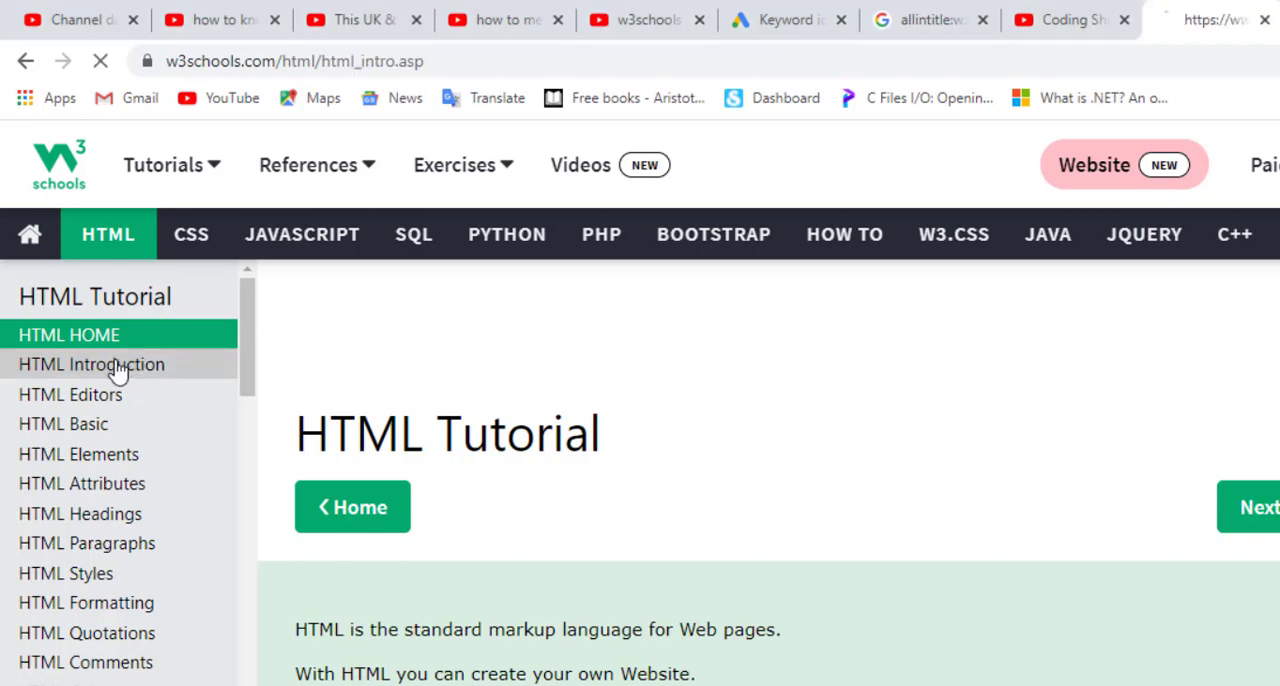
pyautogui.scroll(-1, 750, 526)
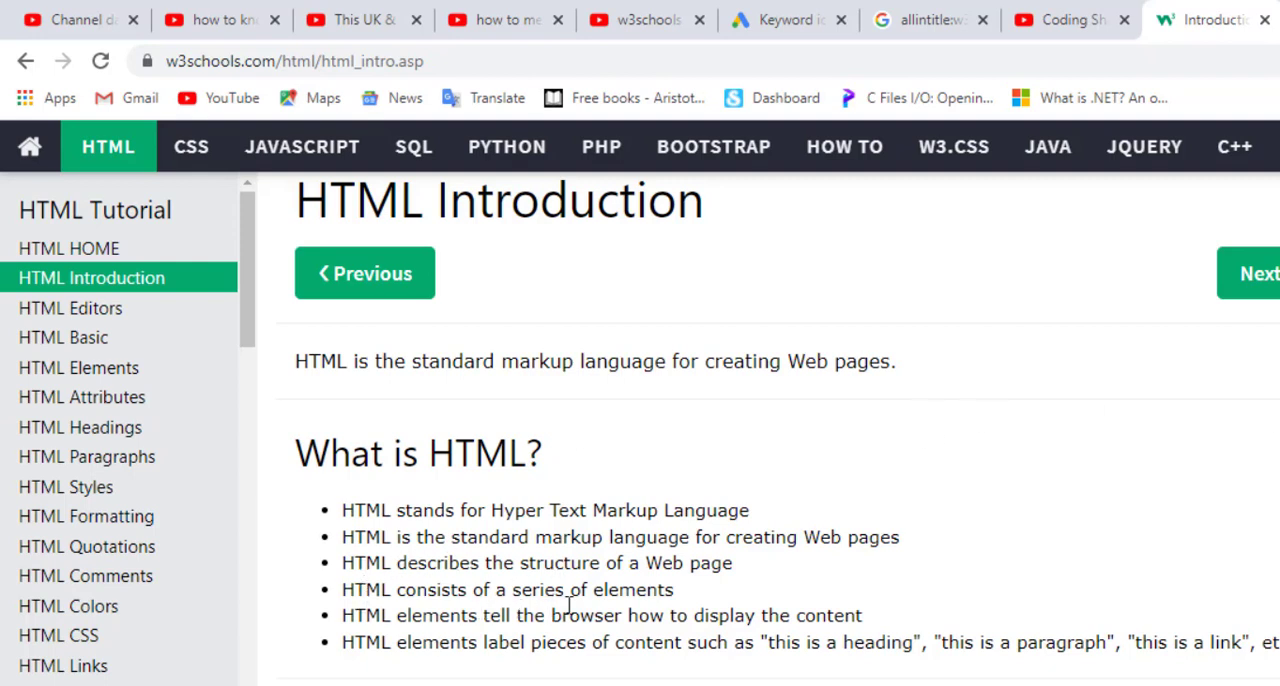
pyautogui.scroll(-2, 720, 595)
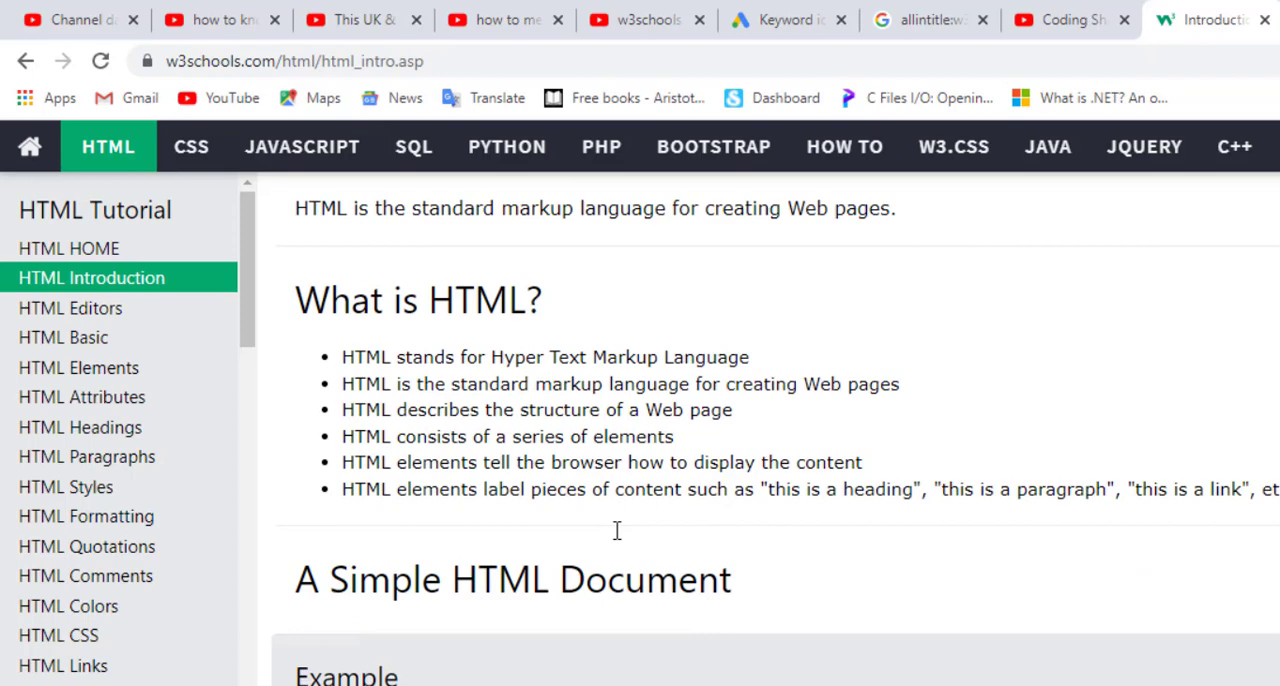
pyautogui.scroll(-2, 618, 530)
pyautogui.scroll(-4, 578, 360)
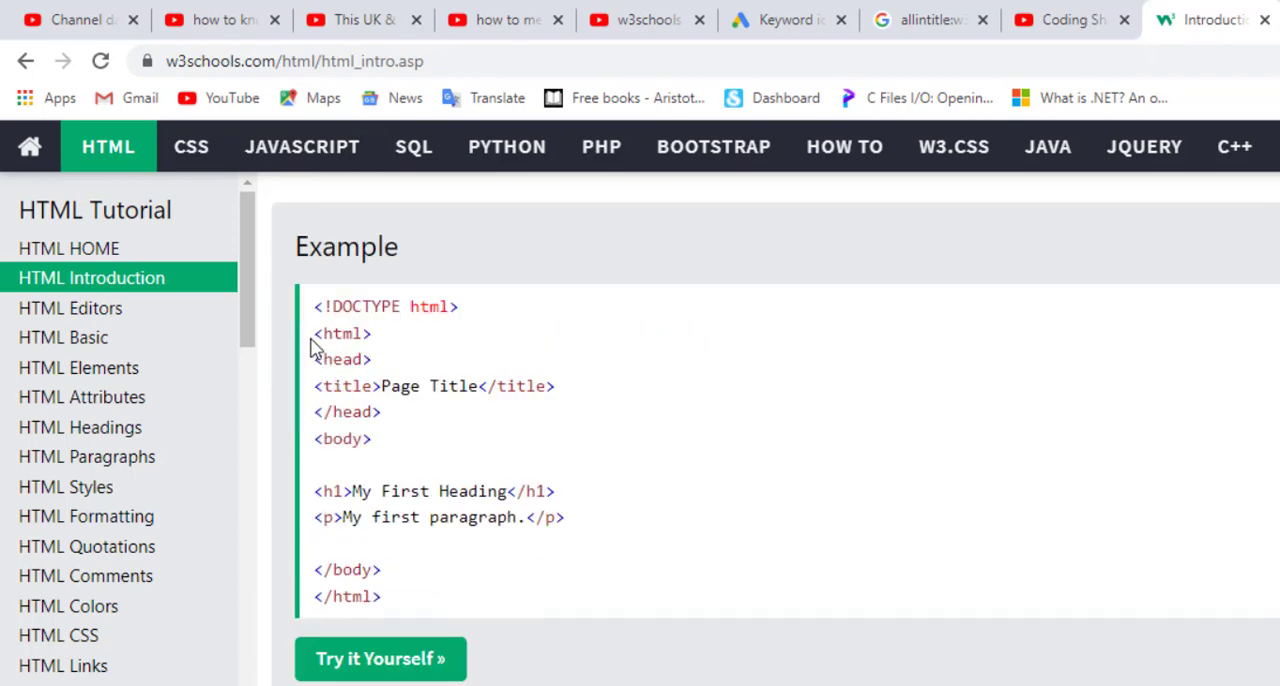
pyautogui.moveTo(313, 333); pyautogui.dragTo(388, 341)
pyautogui.moveTo(313, 359)
pyautogui.mouseDown()
pyautogui.moveTo(372, 360)
pyautogui.moveTo(356, 386)
pyautogui.mouseUp()
pyautogui.click(322, 393)
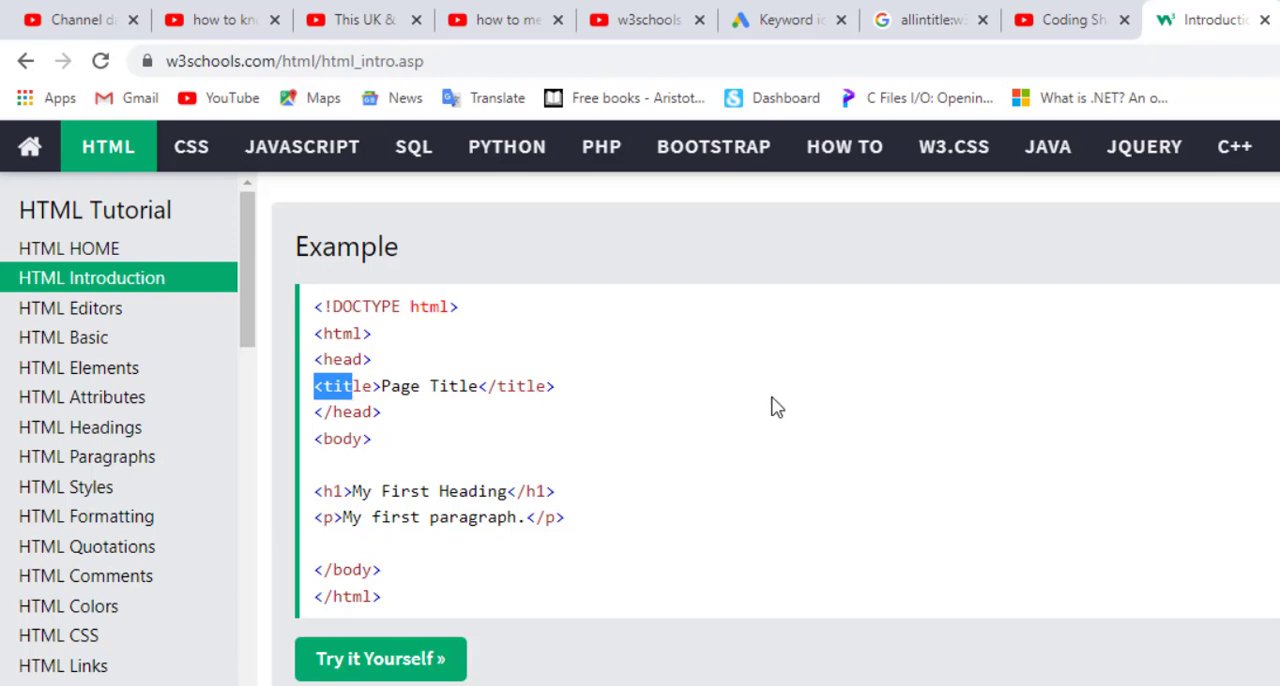
pyautogui.scroll(5, 772, 405)
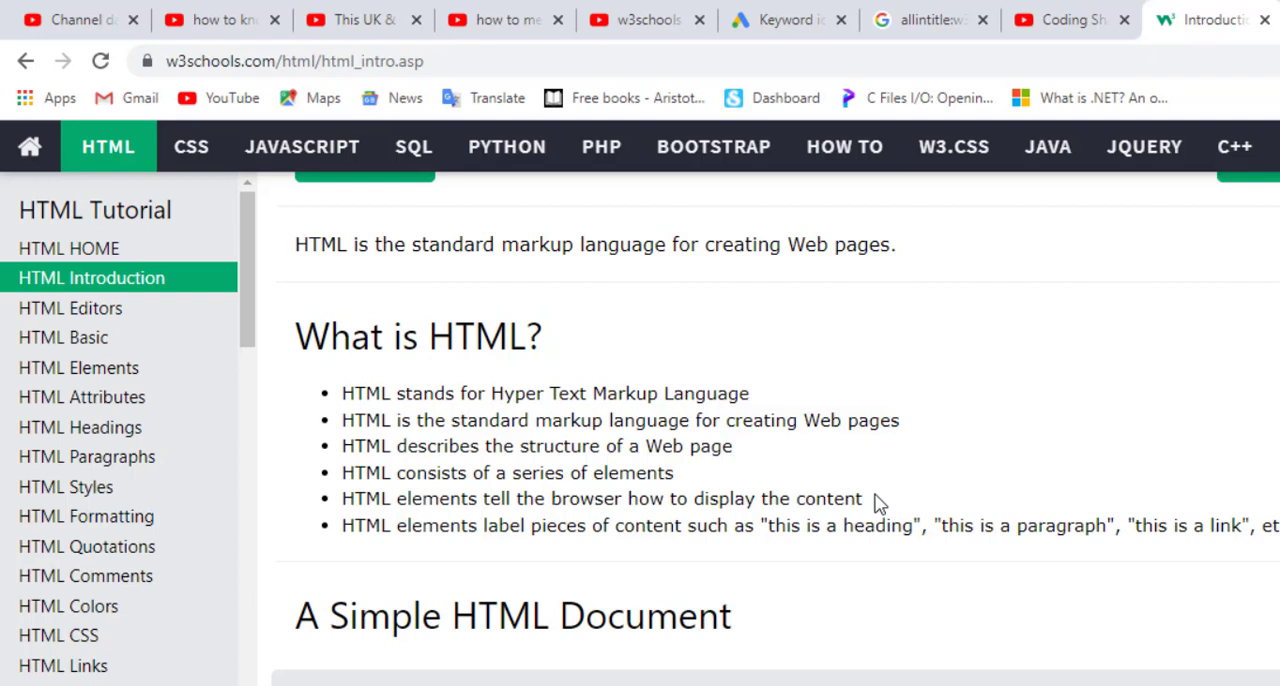
# Highlight the content-display bullet and 'My First Heading', then move on to HTML Editors.
pyautogui.moveTo(862, 499); pyautogui.dragTo(415, 500)
pyautogui.scroll(-2, 700, 450)
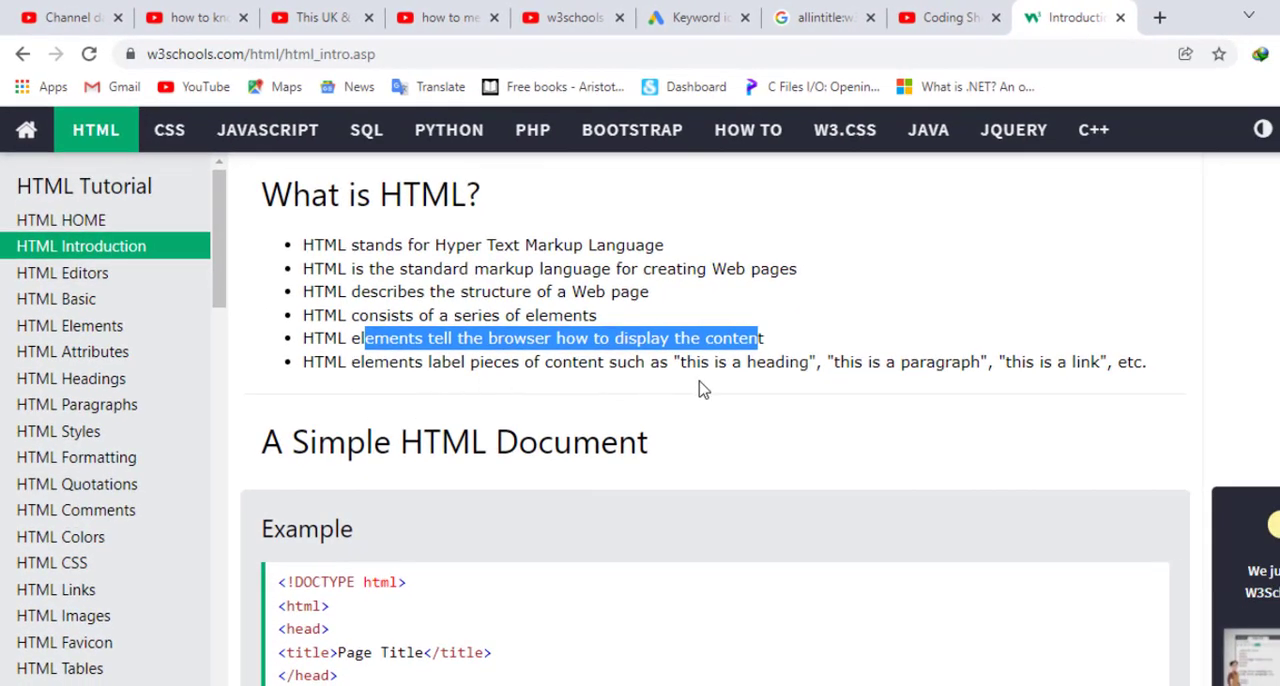
pyautogui.scroll(-1, 658, 404)
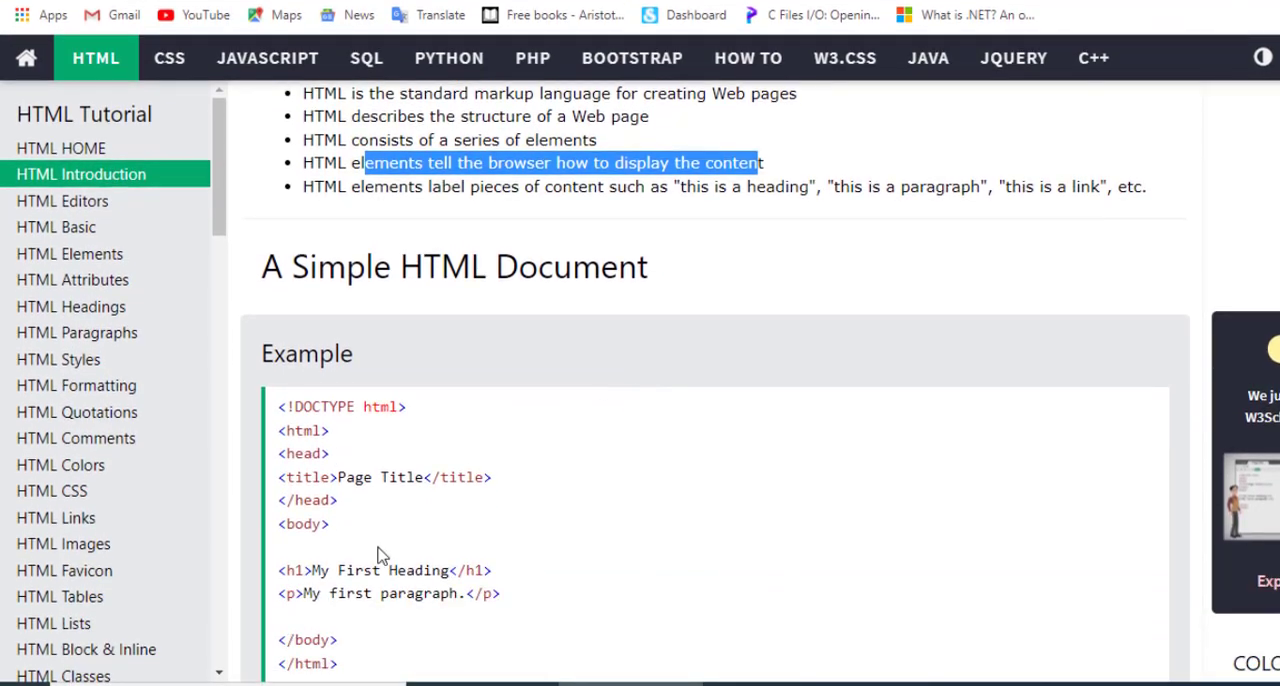
pyautogui.moveTo(313, 570); pyautogui.dragTo(458, 570)
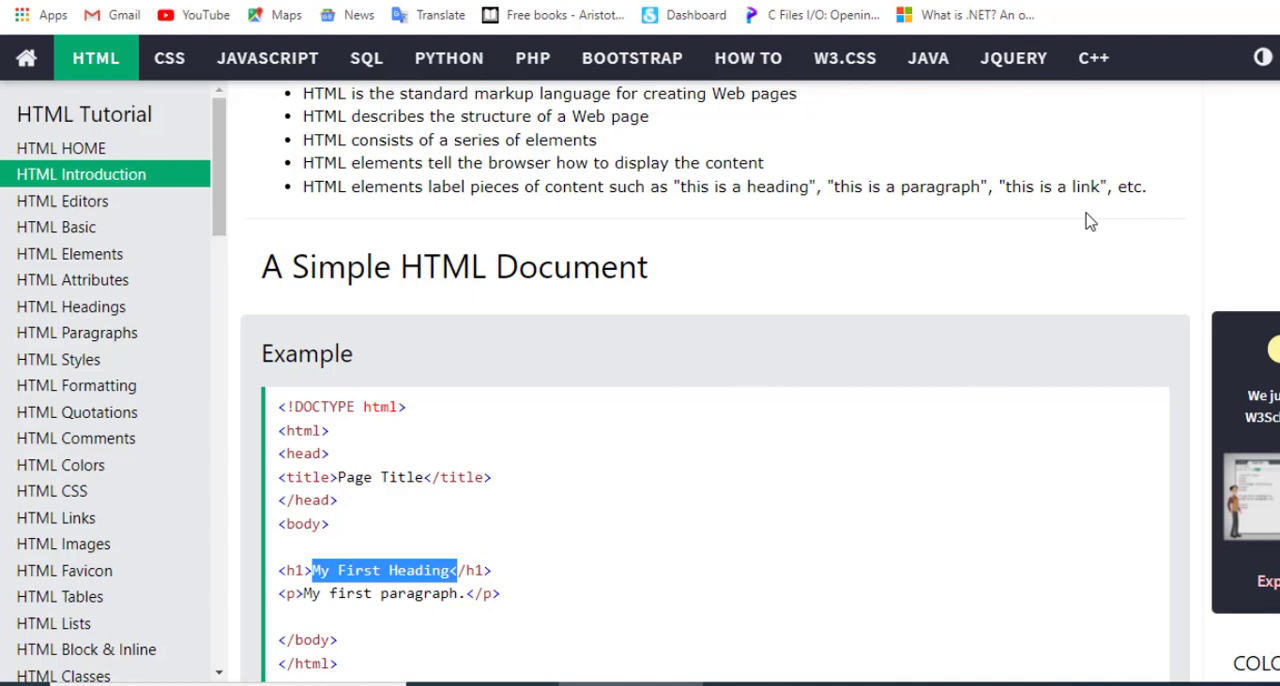
pyautogui.click(333, 596)
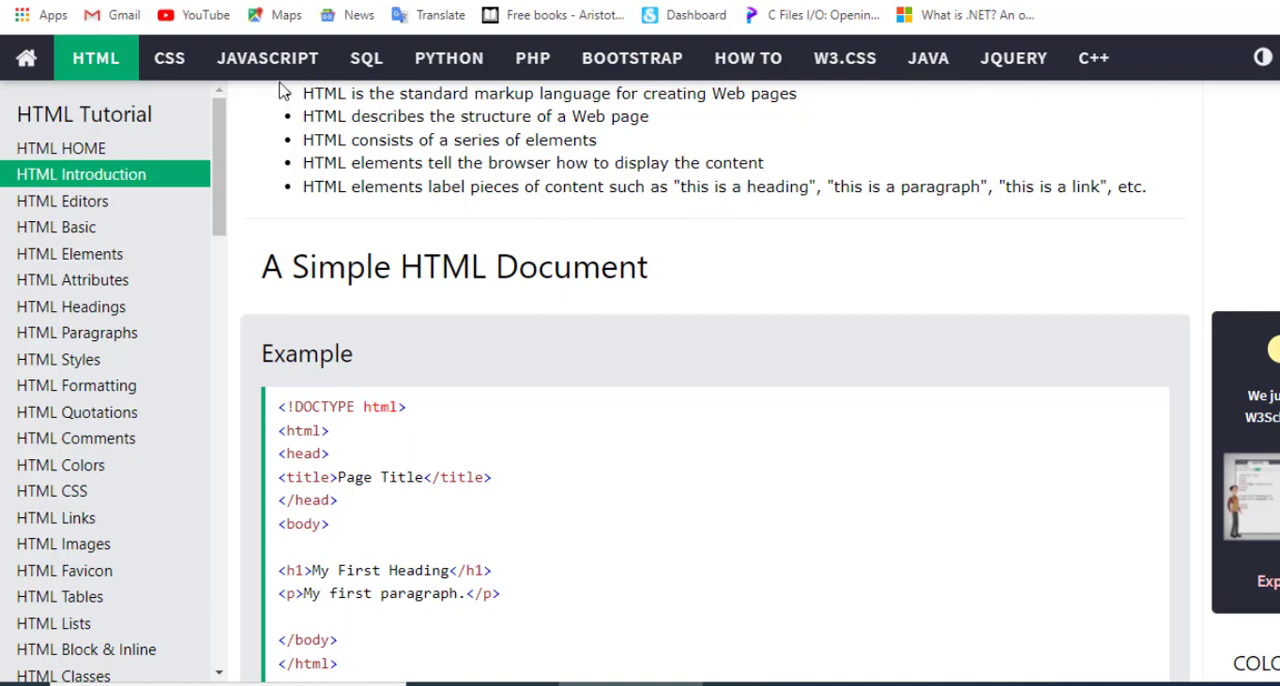
pyautogui.click(62, 200)
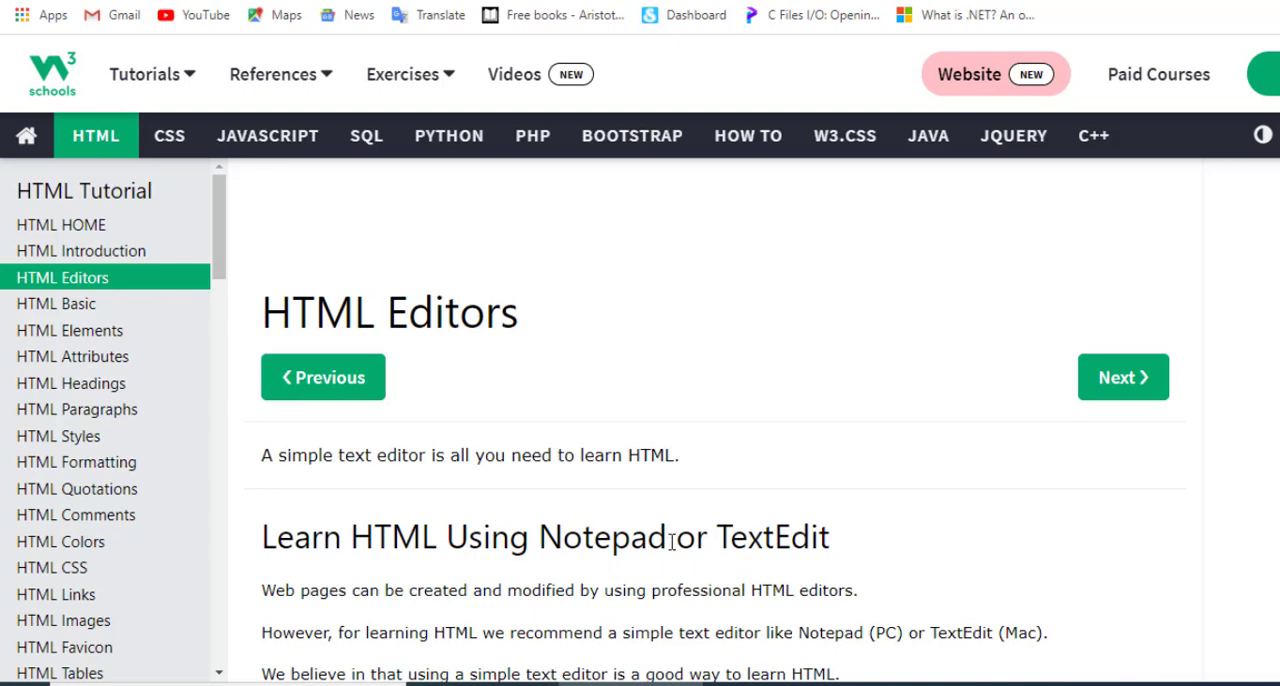
# Leave fullscreen, show the desktop, then bring the HTML Editors browser window back.
pyautogui.press('F11')
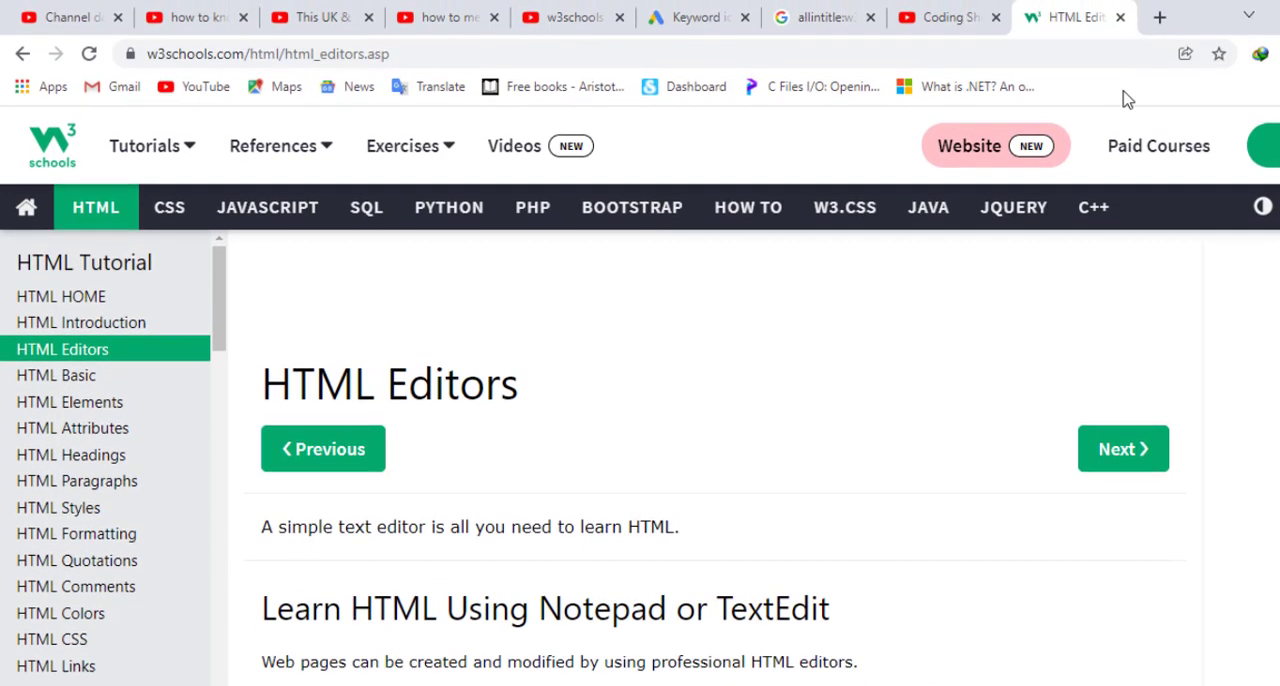
pyautogui.press('super+d')
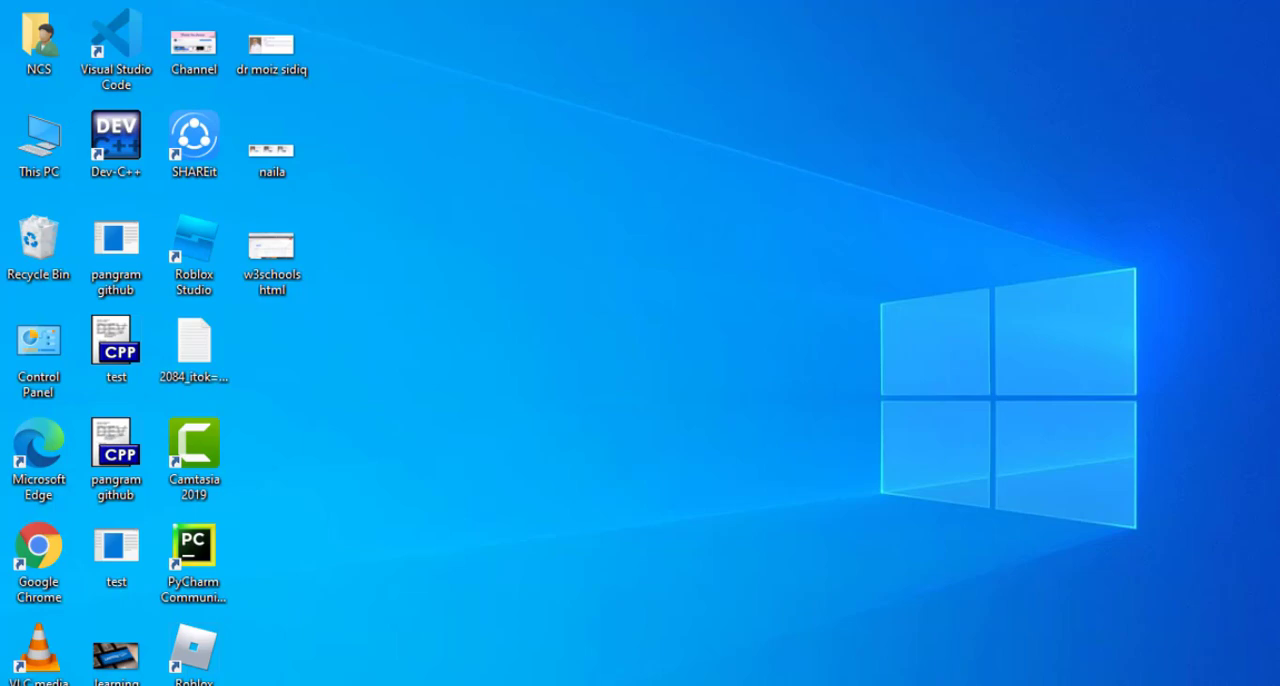
pyautogui.click(620, 655)
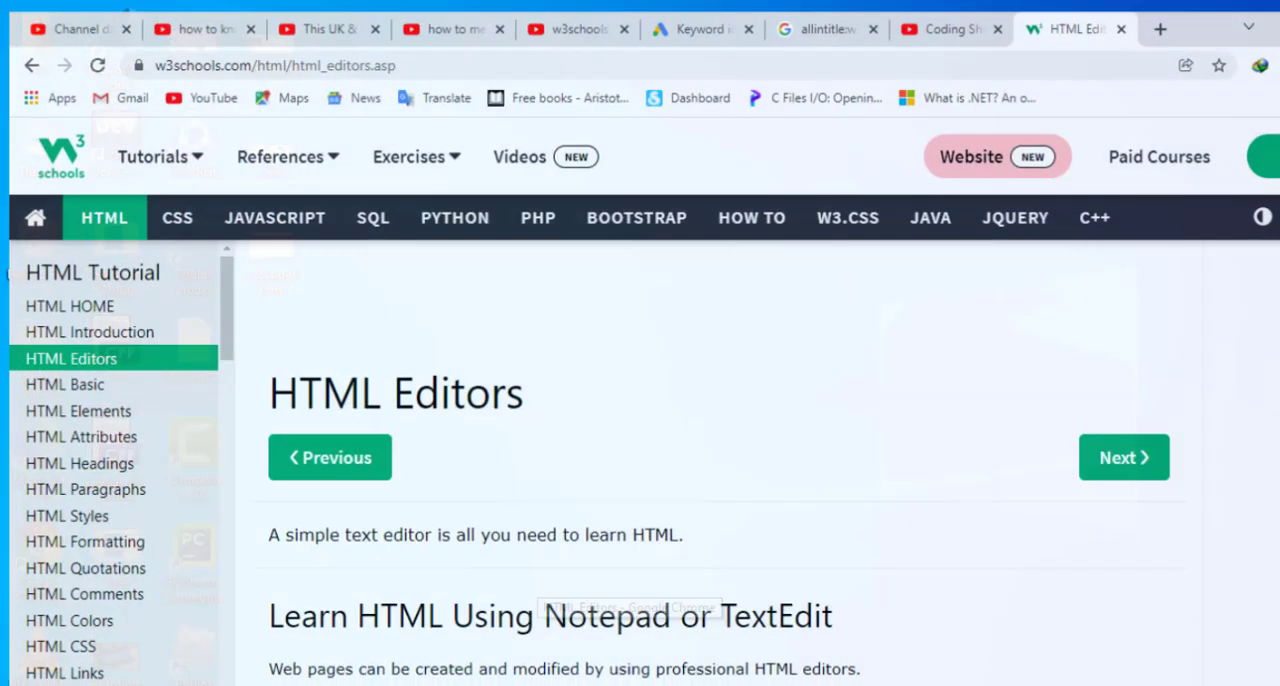
pyautogui.scroll(-1, 584, 566)
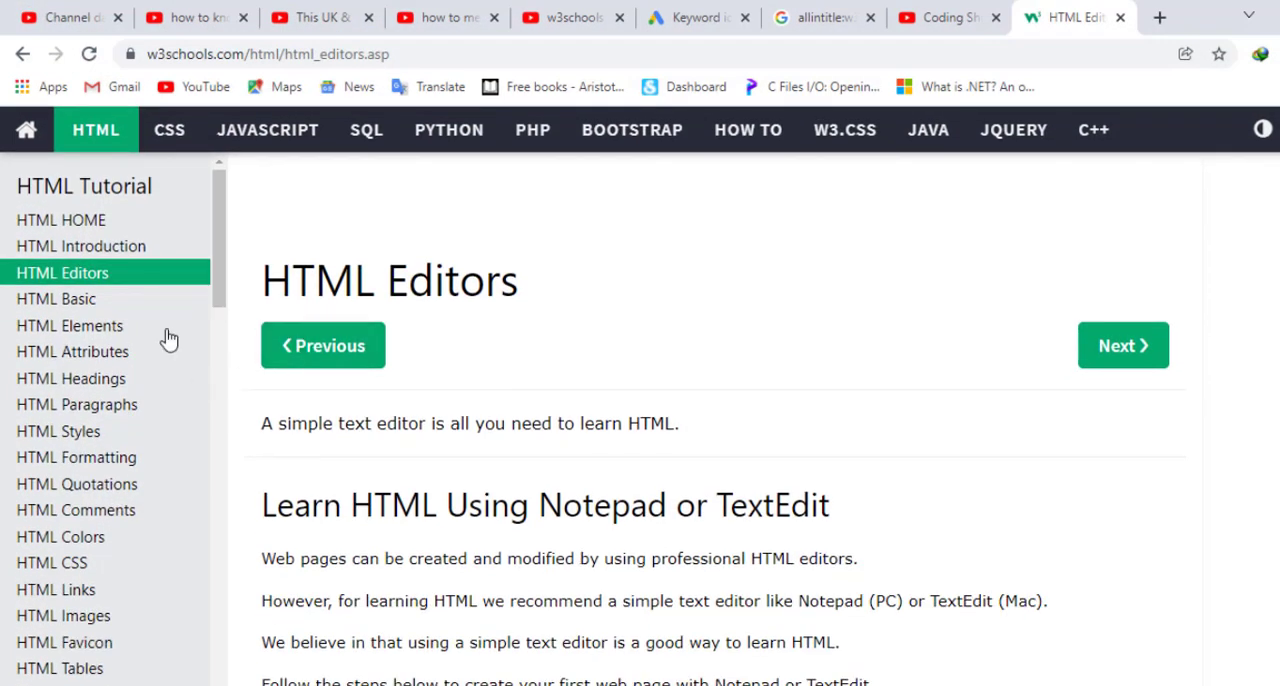
# Read the HTML Basic lesson, highlighting <!DOCTYPE html> in the text and the example.
pyautogui.click(71, 298)
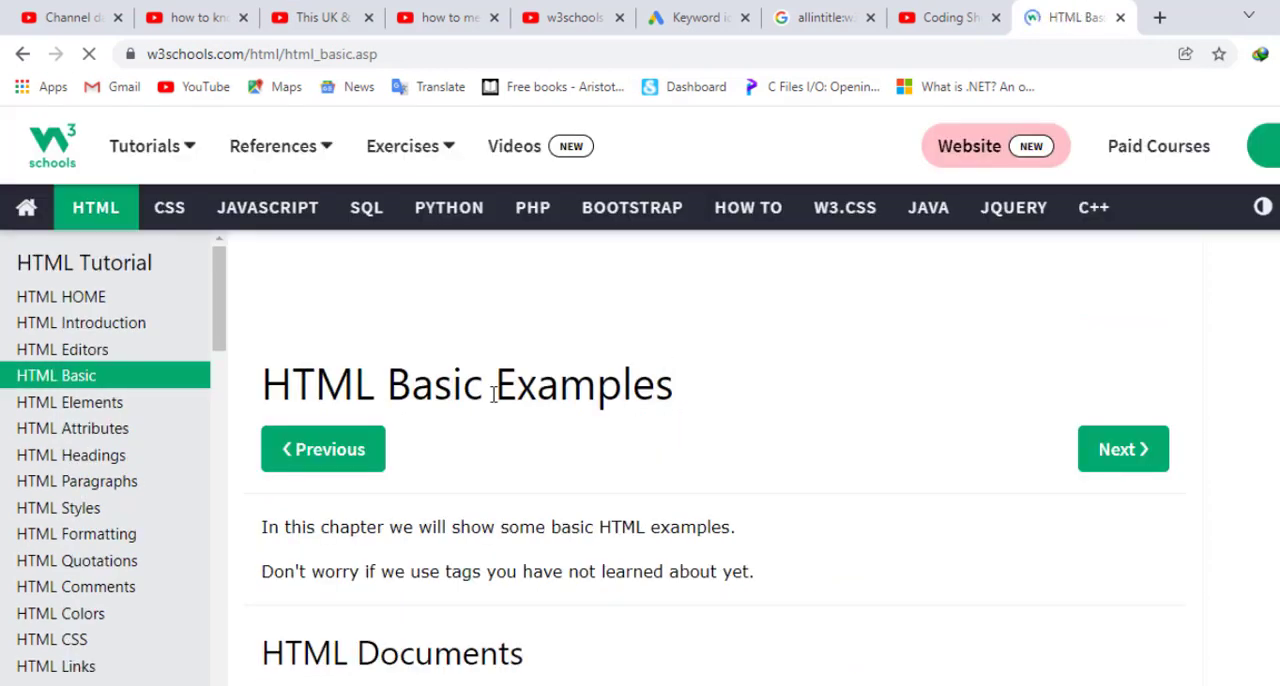
pyautogui.scroll(-2, 612, 520)
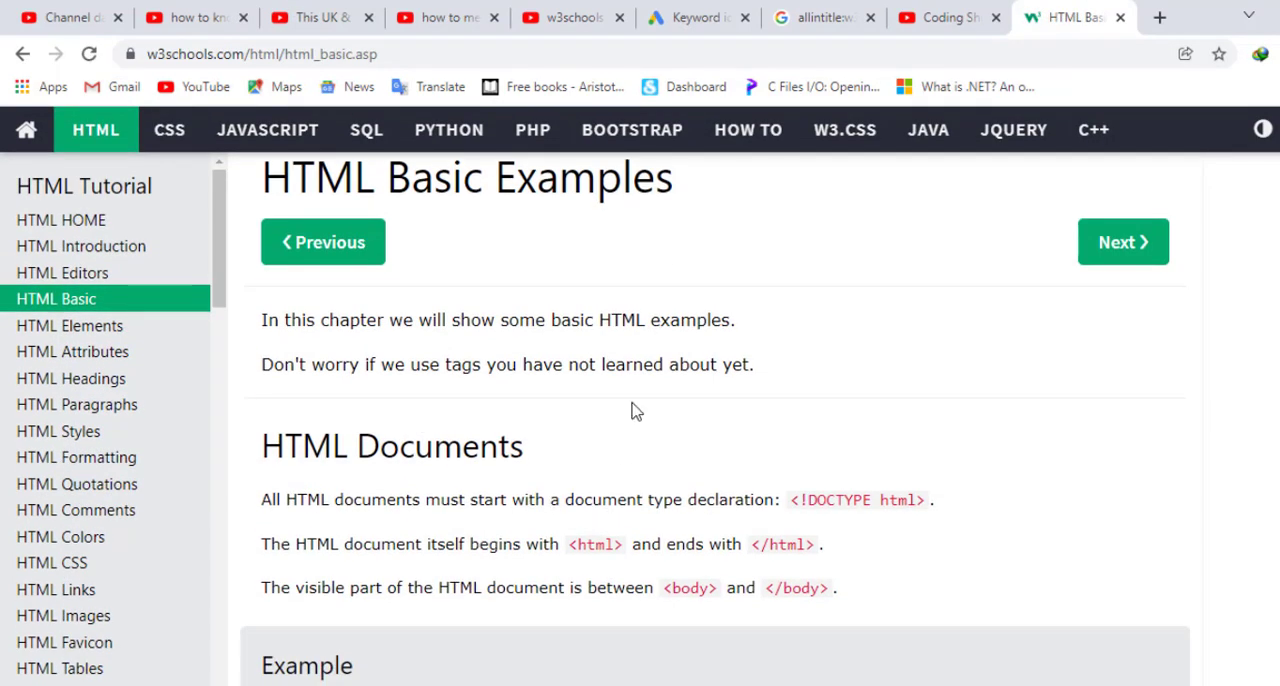
pyautogui.scroll(-3, 634, 412)
pyautogui.scroll(1, 634, 412)
pyautogui.scroll(3, 630, 400)
pyautogui.moveTo(792, 499); pyautogui.dragTo(930, 508)
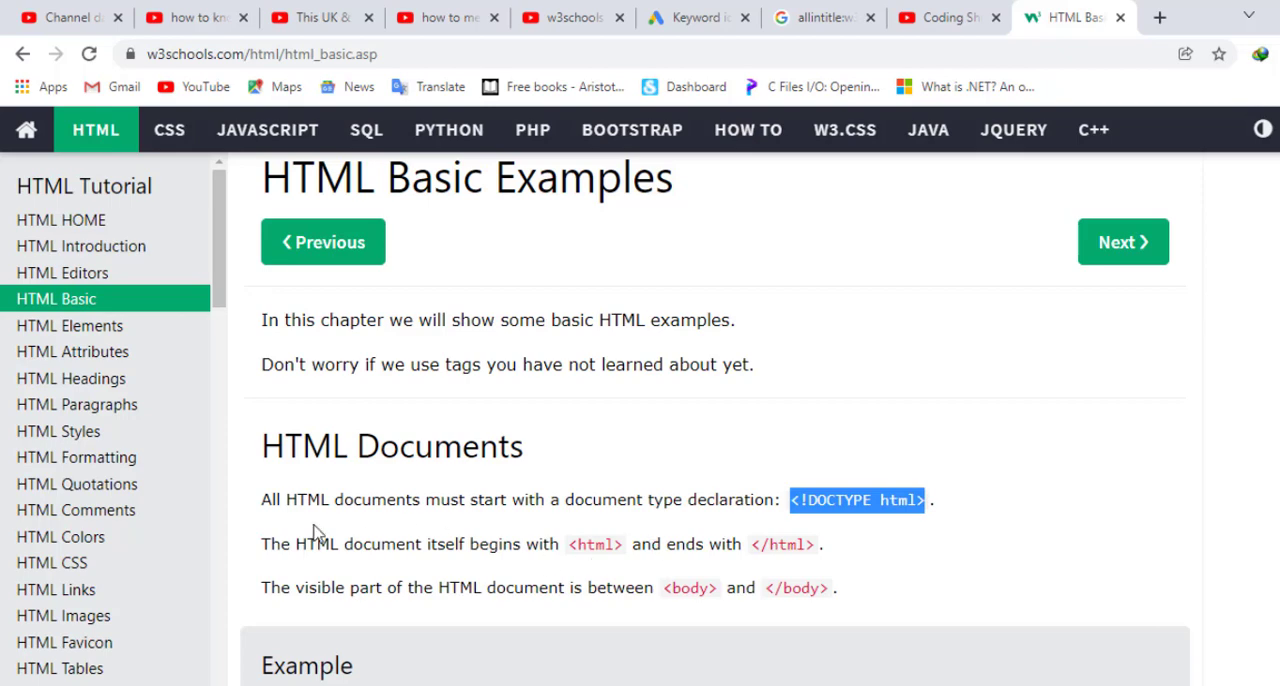
pyautogui.scroll(-4, 651, 447)
pyautogui.scroll(-3, 624, 347)
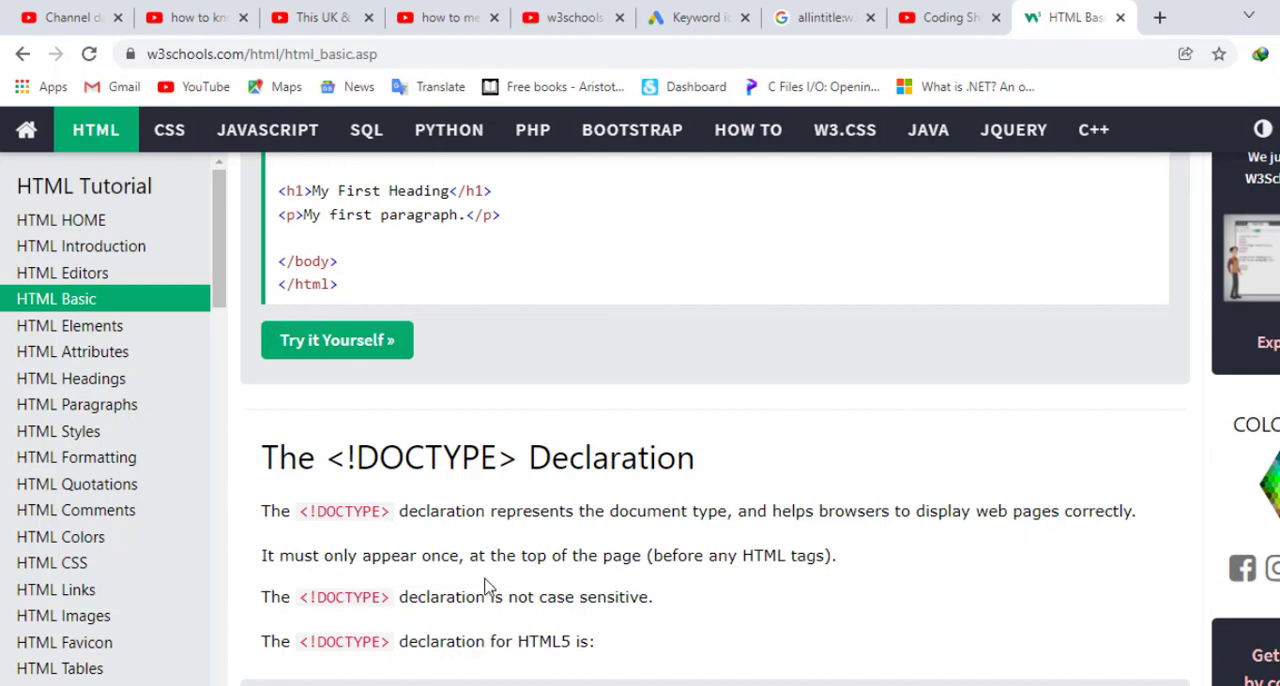
pyautogui.scroll(-3, 630, 610)
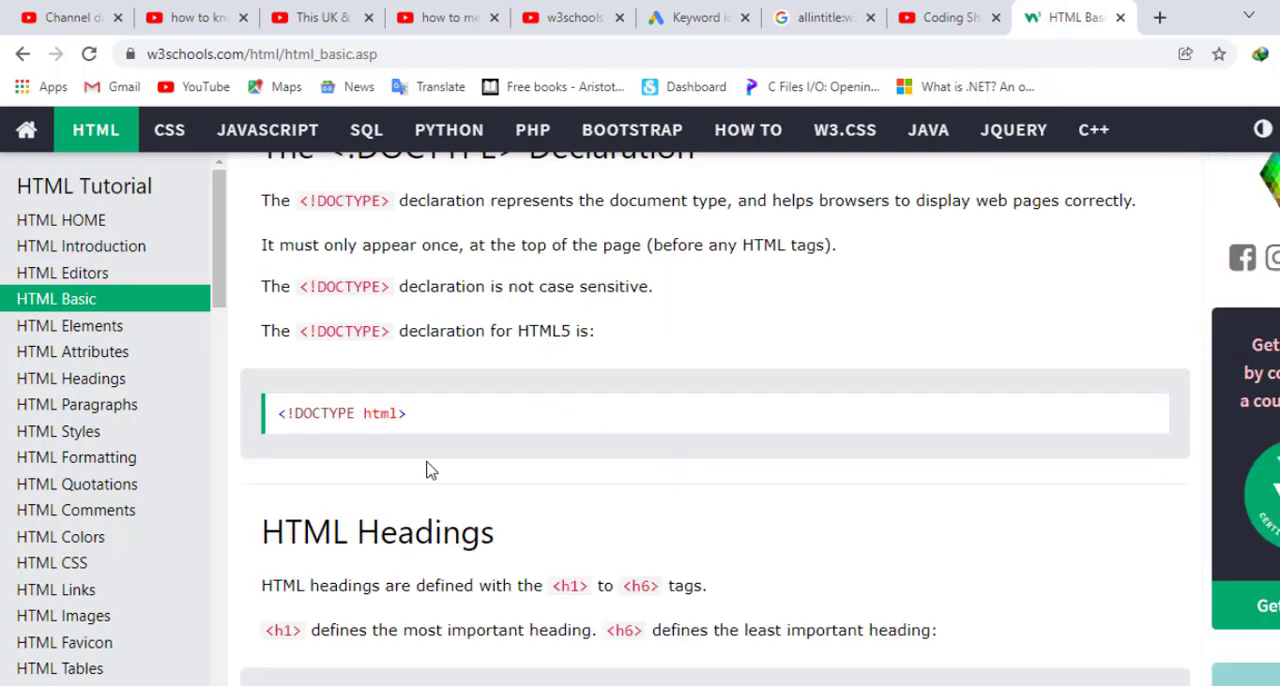
pyautogui.scroll(5, 290, 440)
pyautogui.scroll(2, 290, 440)
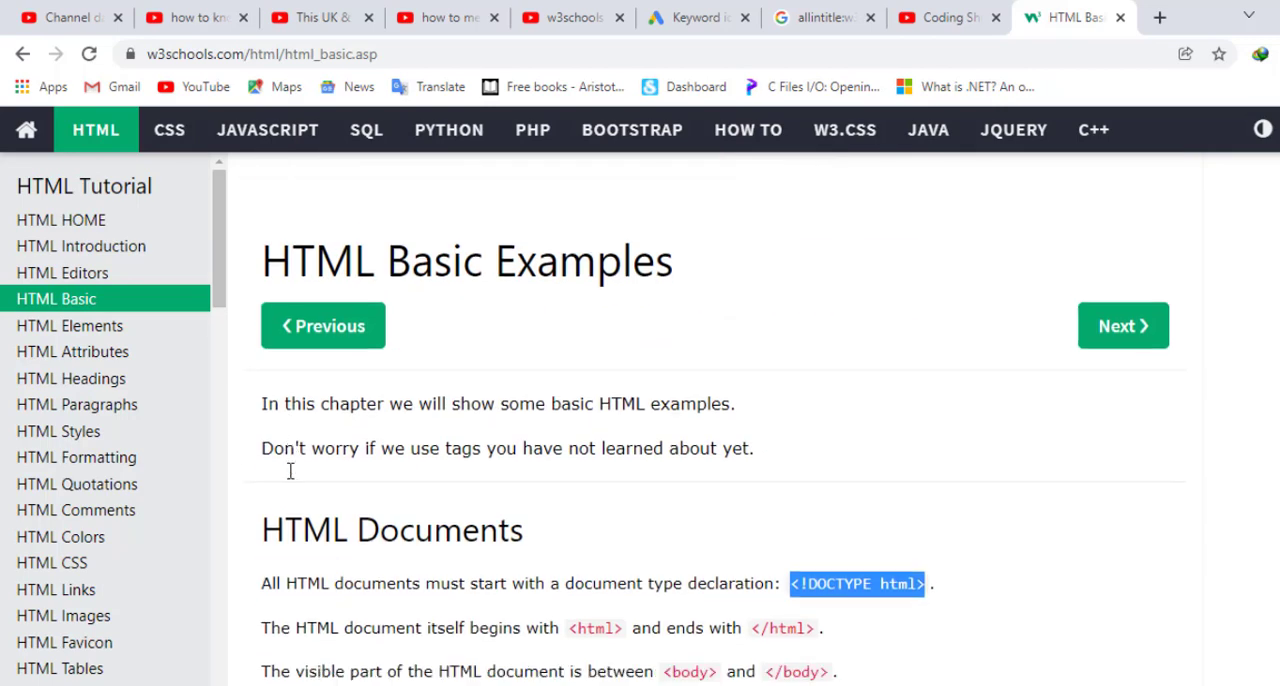
pyautogui.scroll(-3, 290, 460)
pyautogui.moveTo(408, 408); pyautogui.dragTo(270, 410)
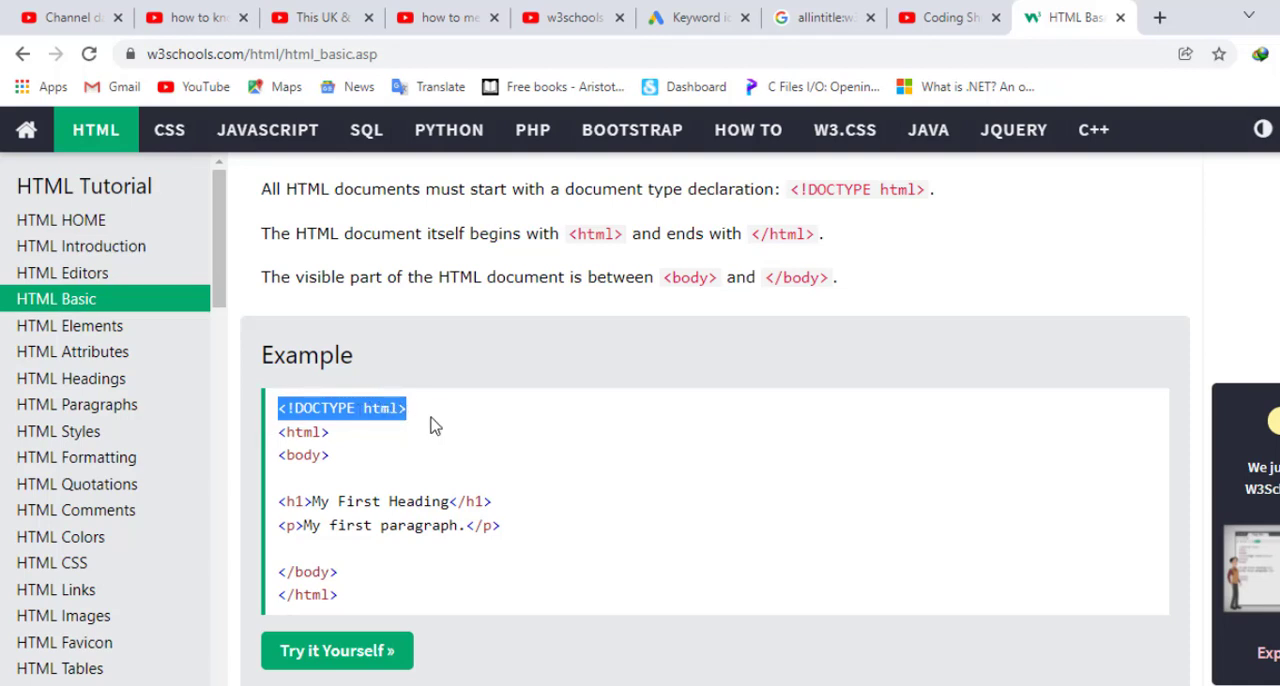
pyautogui.scroll(-1, 435, 425)
pyautogui.scroll(-3, 435, 425)
pyautogui.scroll(-1, 435, 425)
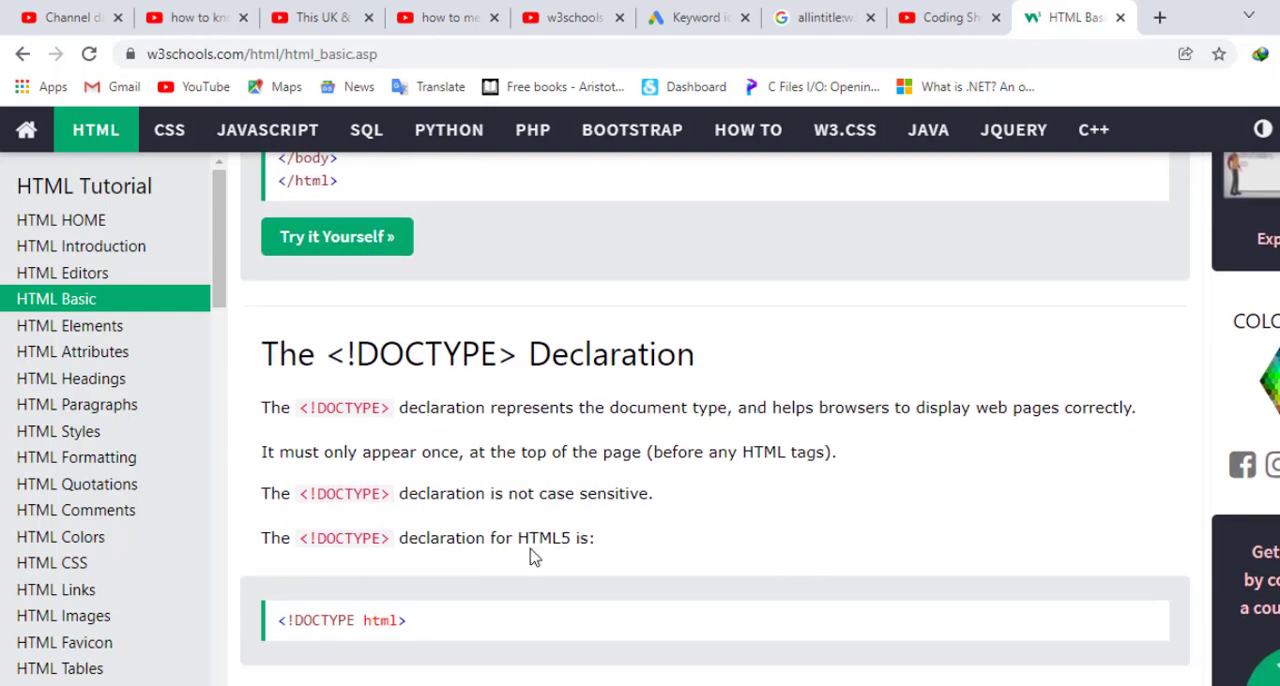
pyautogui.scroll(-4, 530, 550)
pyautogui.scroll(-3, 510, 450)
pyautogui.scroll(-1, 577, 399)
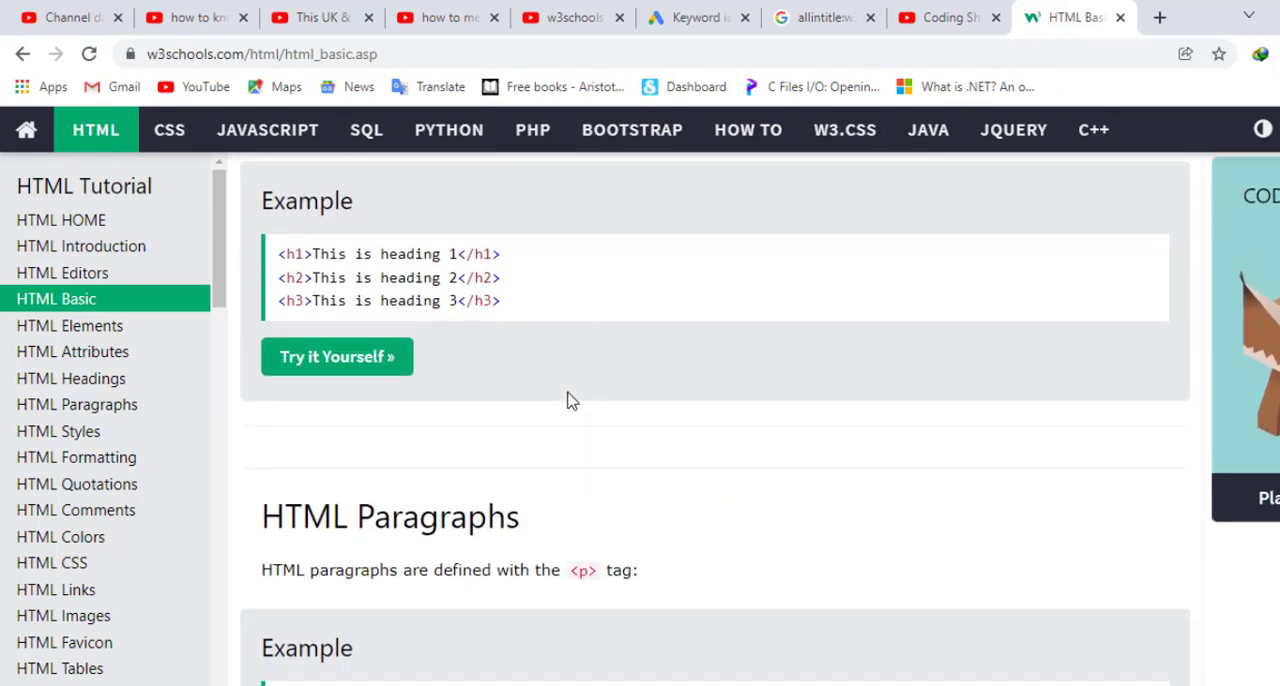
pyautogui.click(70, 326)
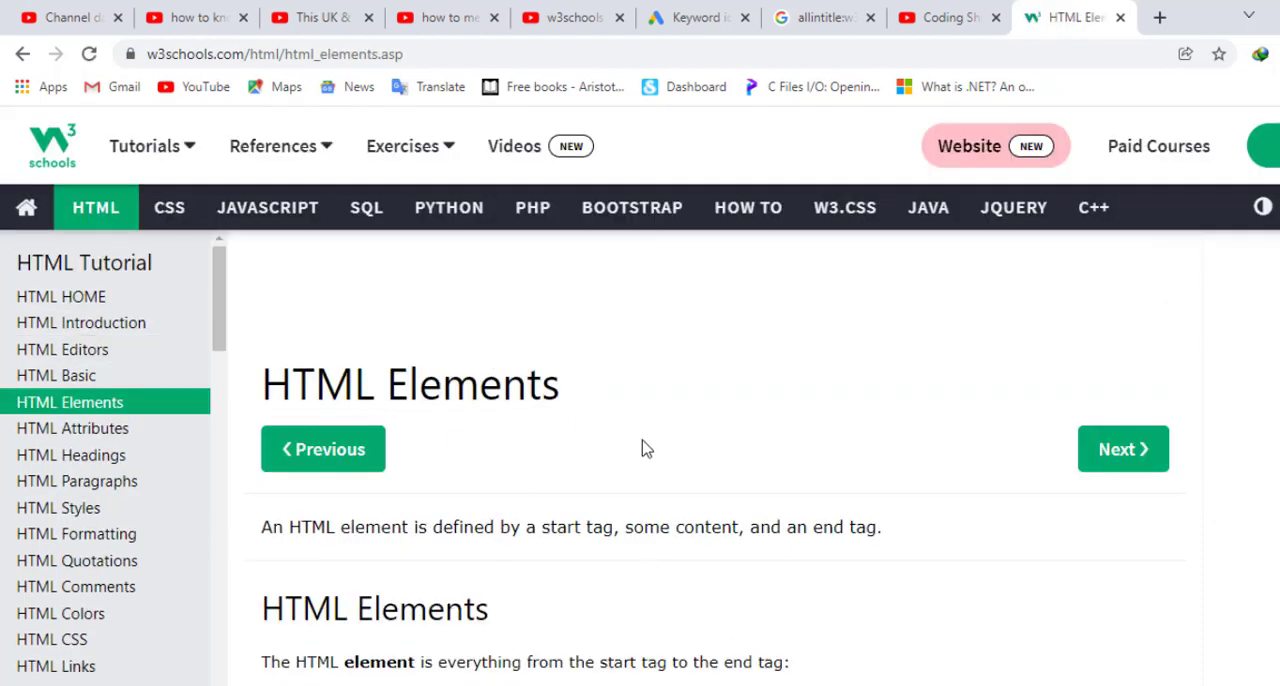
pyautogui.scroll(-3, 525, 420)
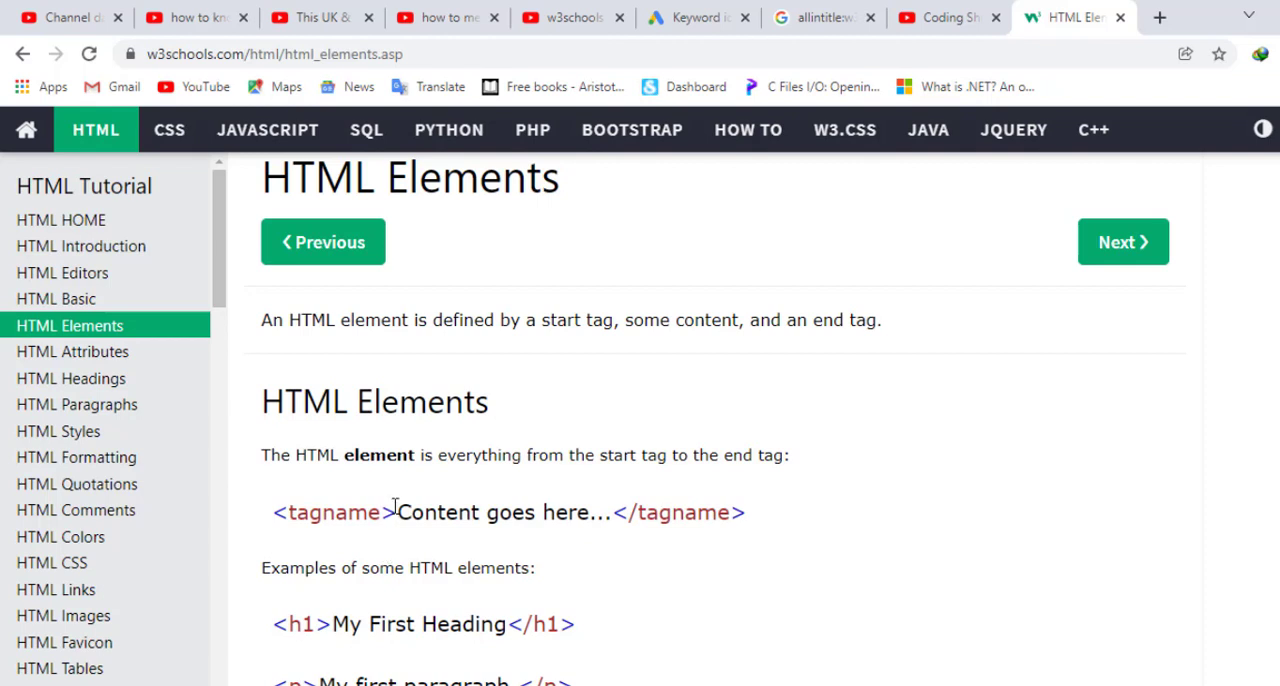
pyautogui.moveTo(395, 512); pyautogui.dragTo(272, 515)
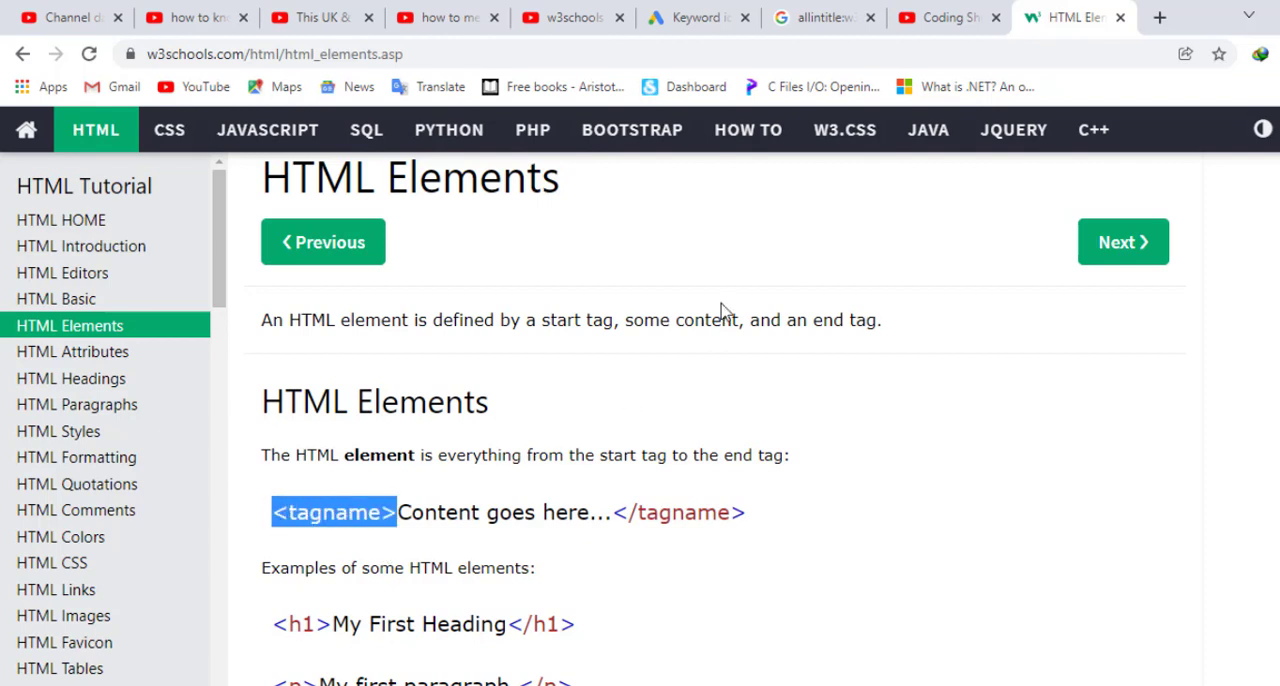
pyautogui.moveTo(412, 512); pyautogui.dragTo(612, 512)
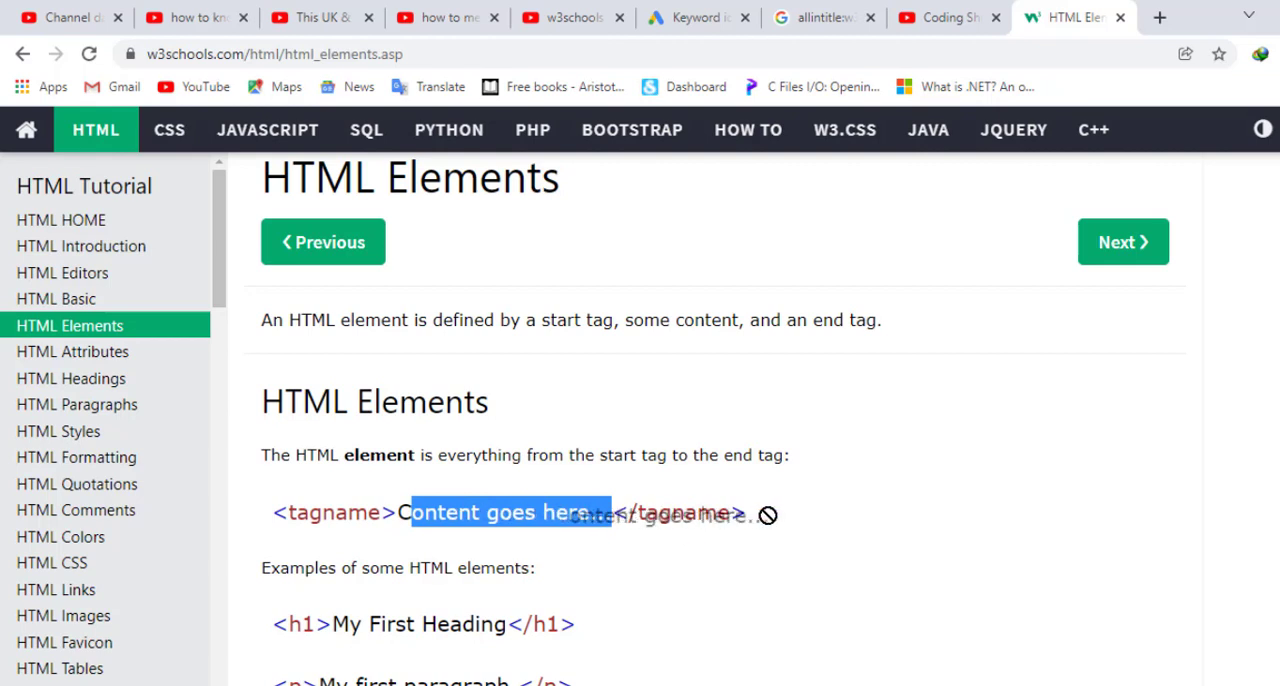
pyautogui.moveTo(745, 512); pyautogui.dragTo(605, 512)
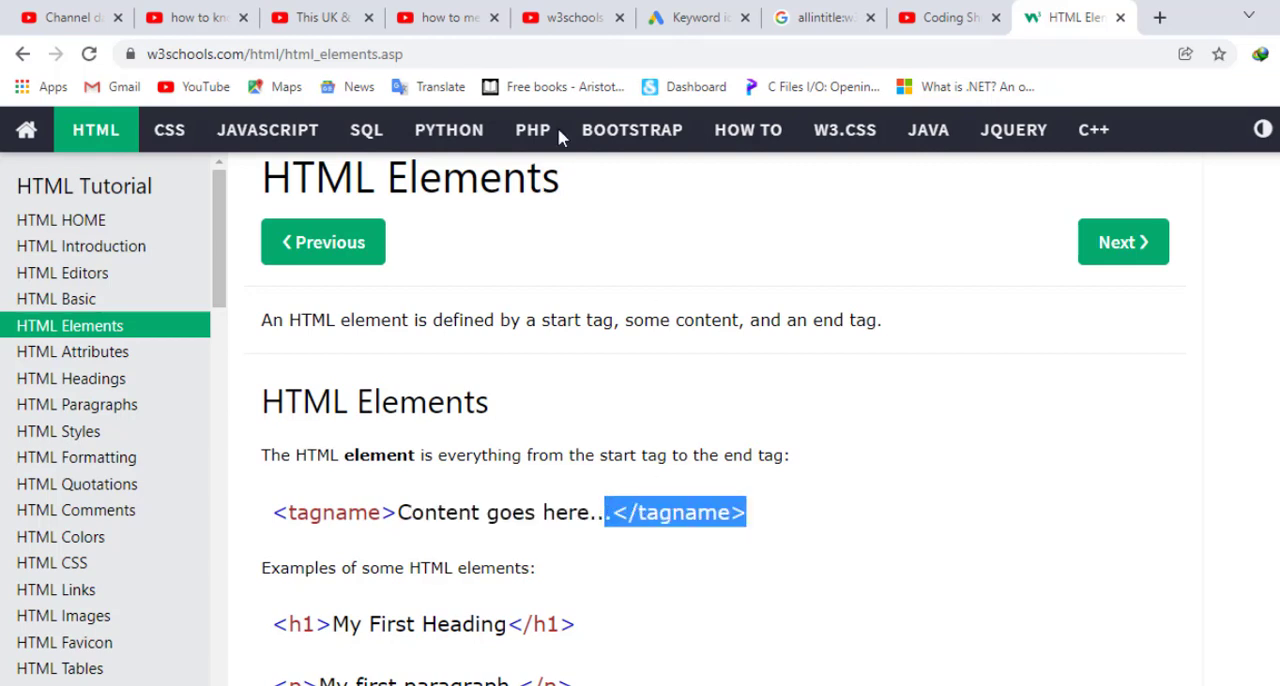
pyautogui.scroll(-3, 580, 385)
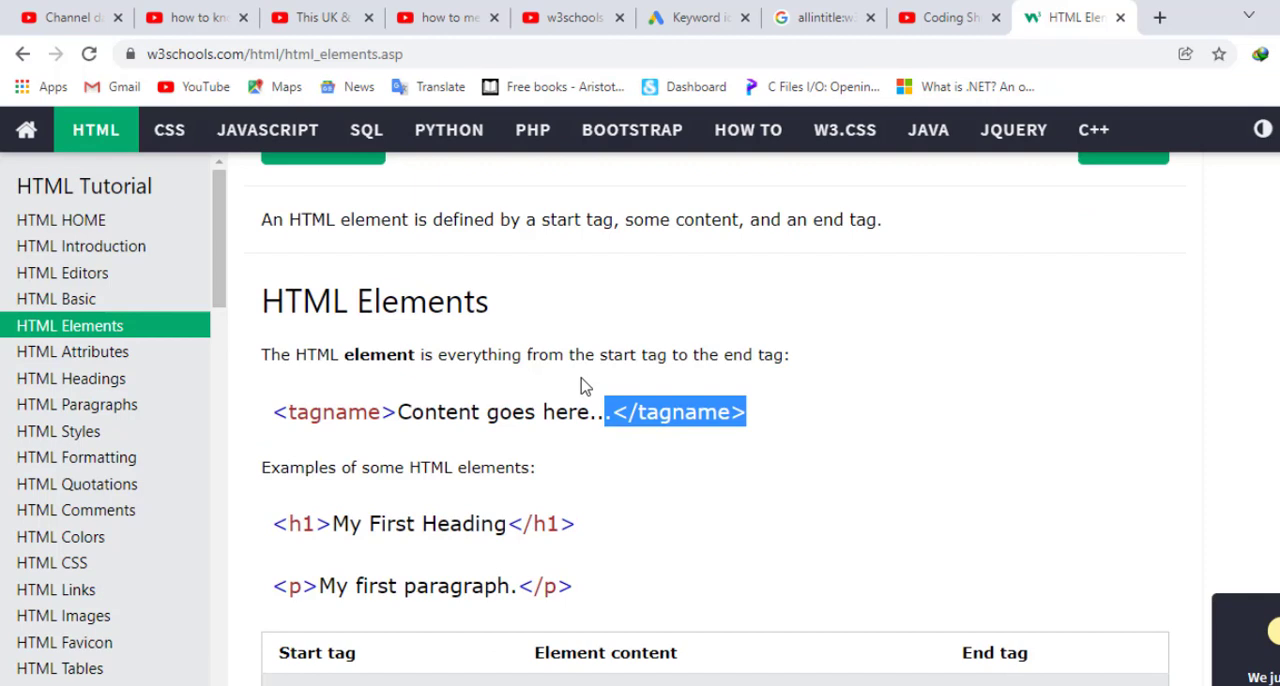
pyautogui.scroll(-3, 570, 358)
pyautogui.scroll(-1, 570, 358)
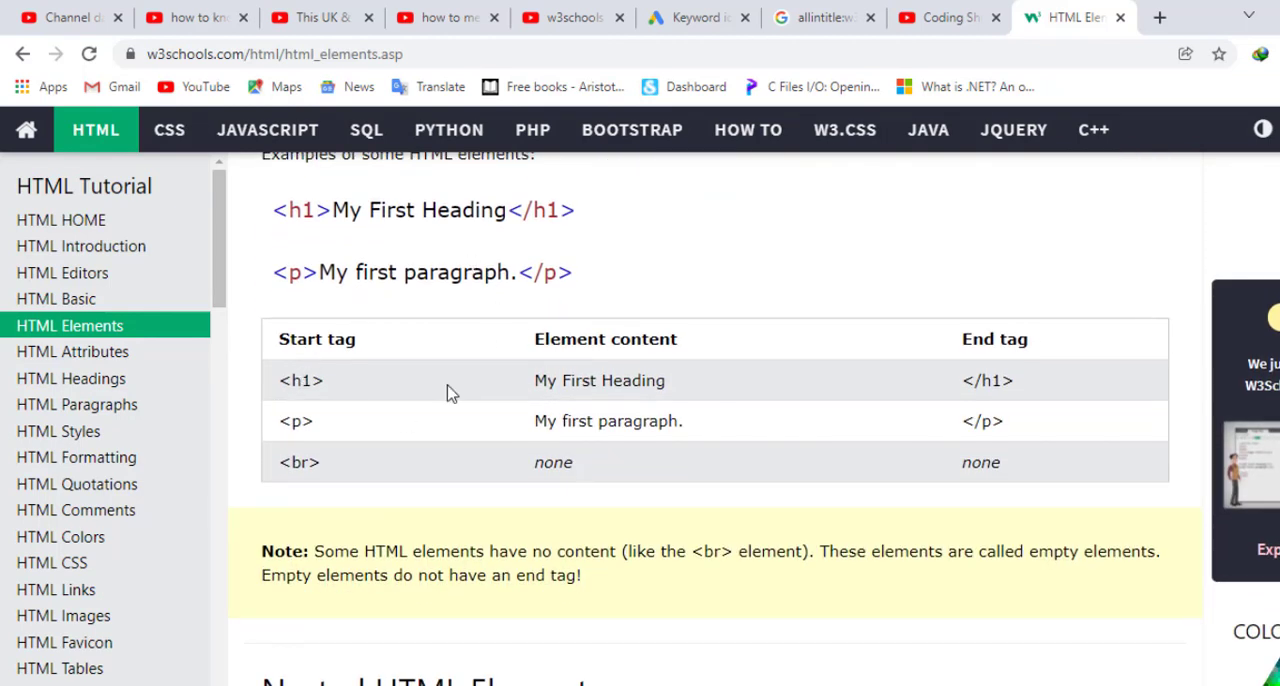
pyautogui.moveTo(536, 381); pyautogui.dragTo(672, 382)
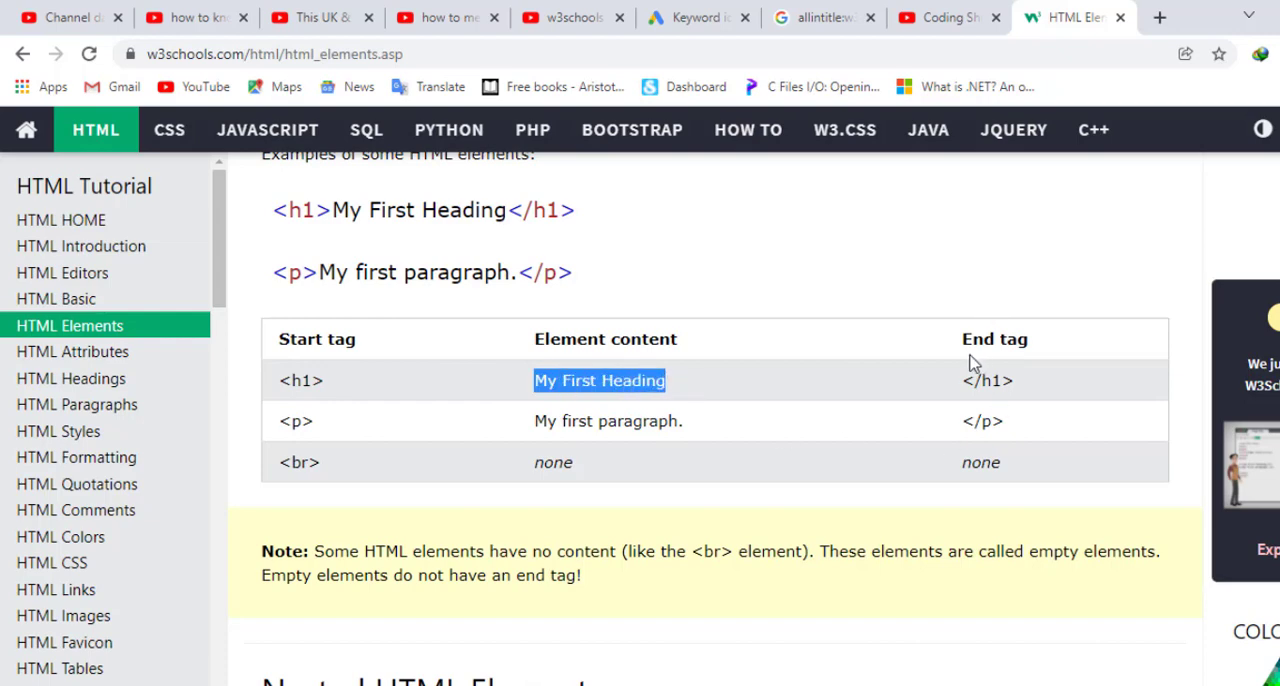
pyautogui.moveTo(962, 380); pyautogui.dragTo(1040, 394)
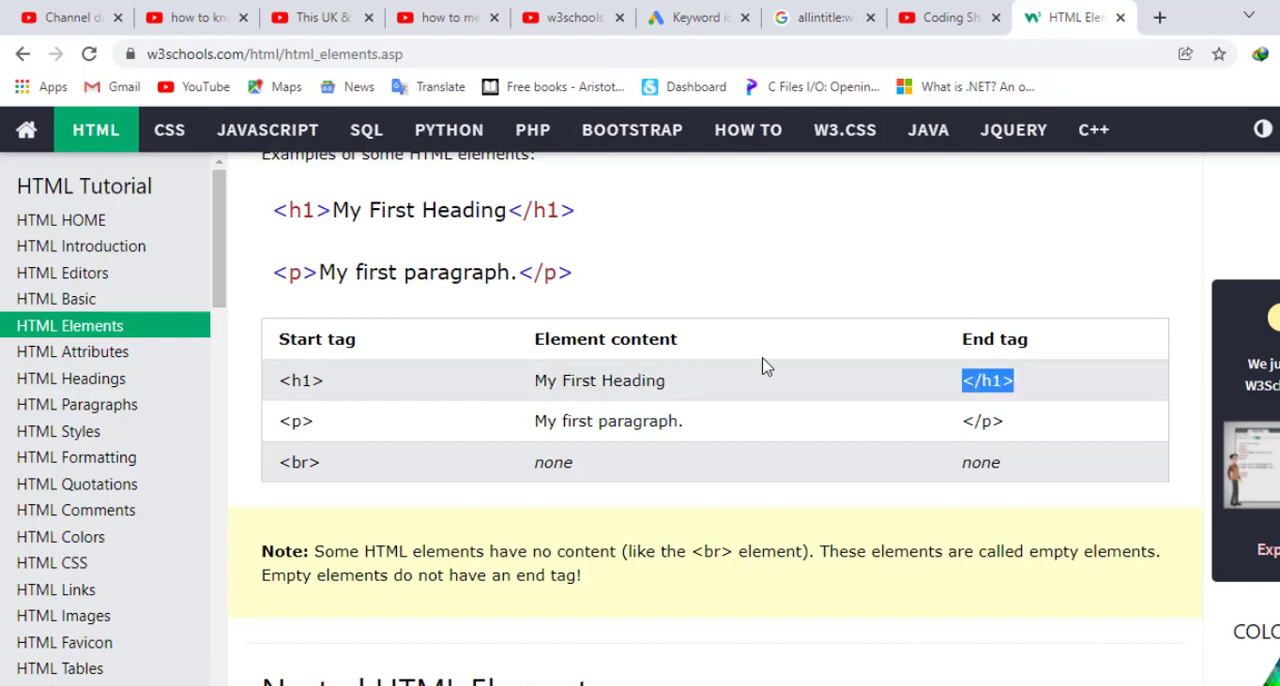
pyautogui.scroll(4, 765, 365)
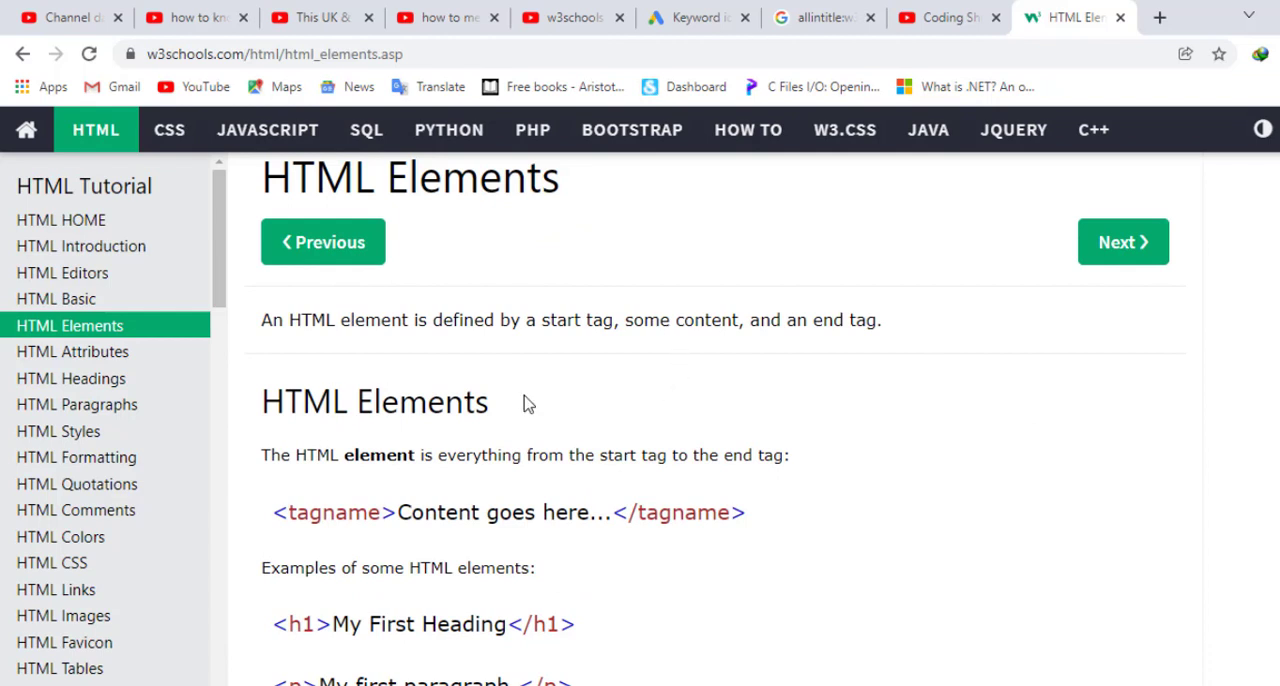
# Read the HTML Attributes href example, marking the link address and the <a tag start.
pyautogui.click(70, 354)
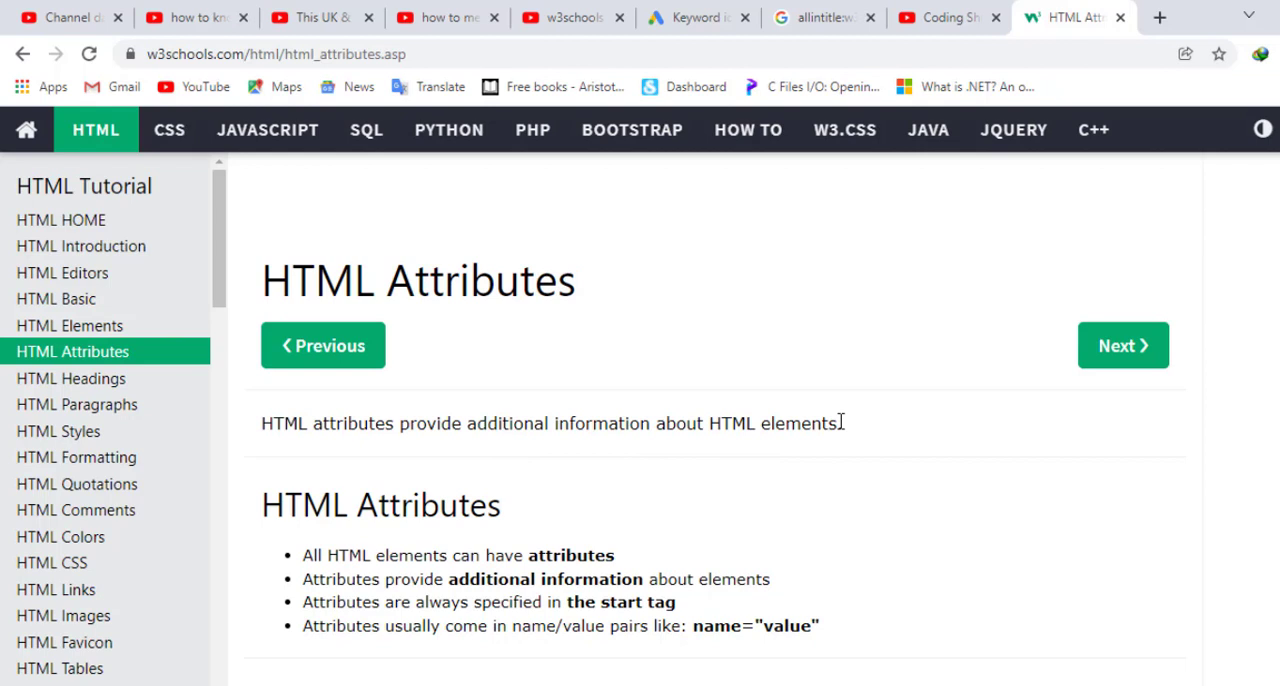
pyautogui.scroll(-2, 841, 423)
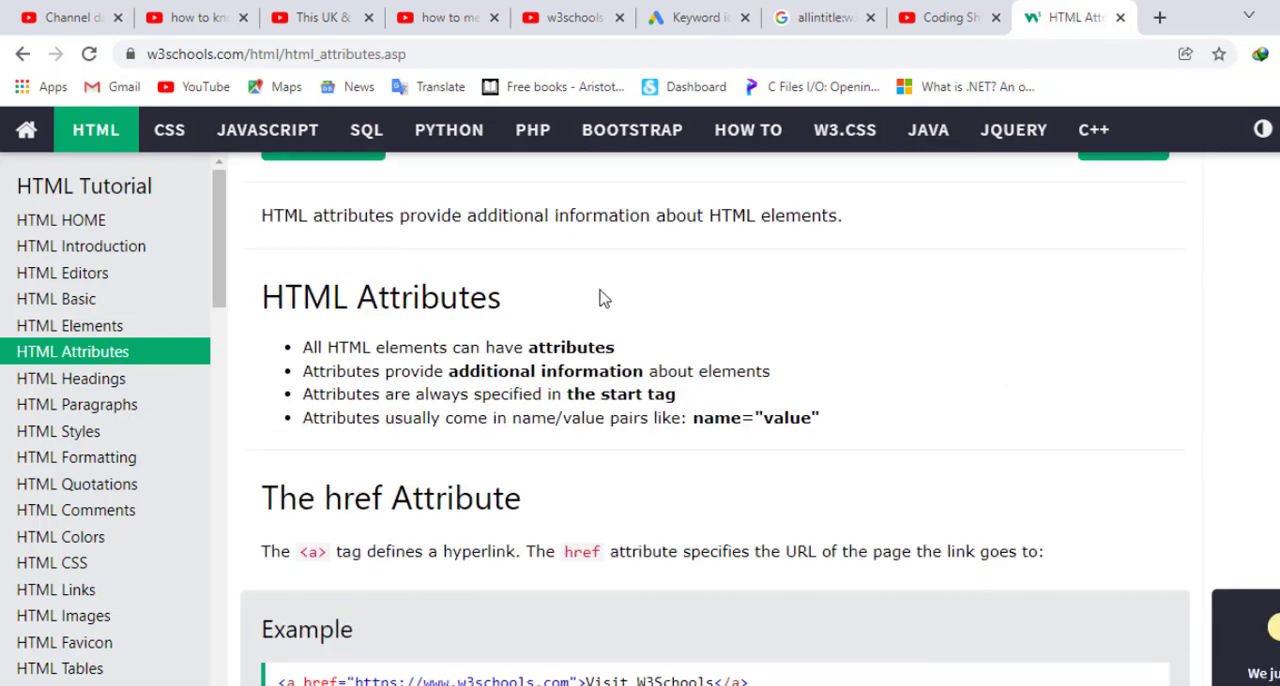
pyautogui.scroll(-1, 603, 298)
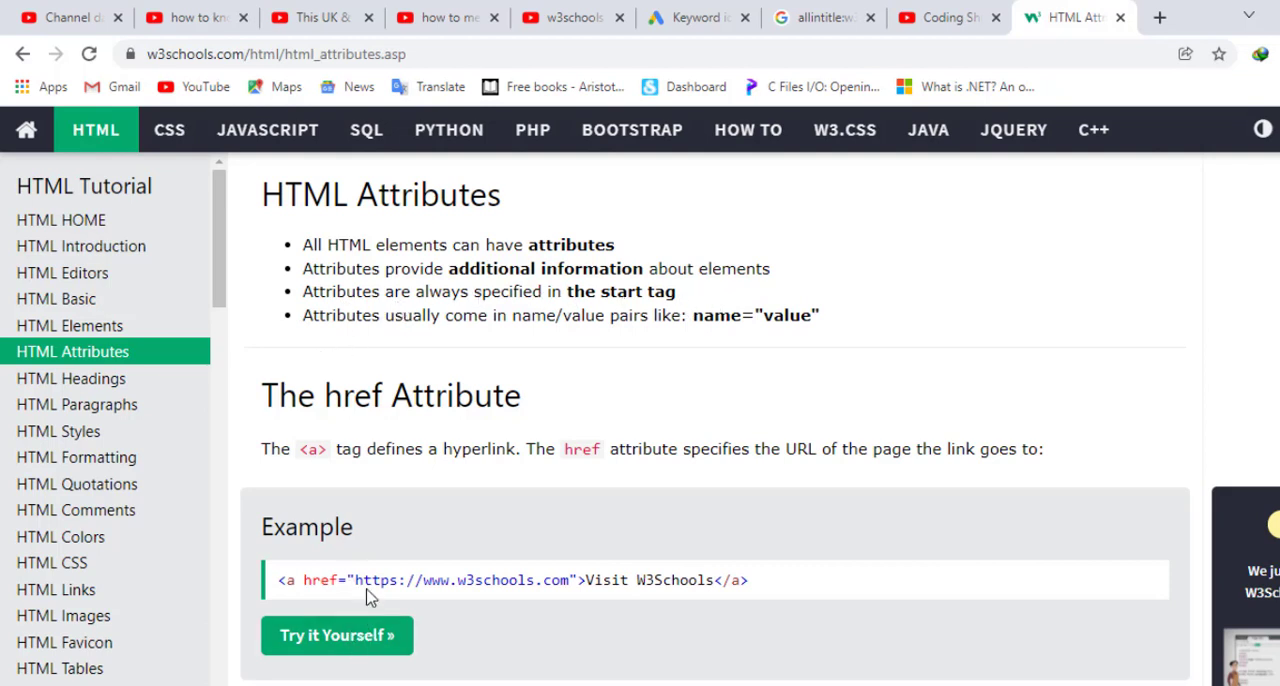
pyautogui.moveTo(349, 580)
pyautogui.mouseDown()
pyautogui.moveTo(576, 580)
pyautogui.moveTo(552, 580)
pyautogui.mouseUp()
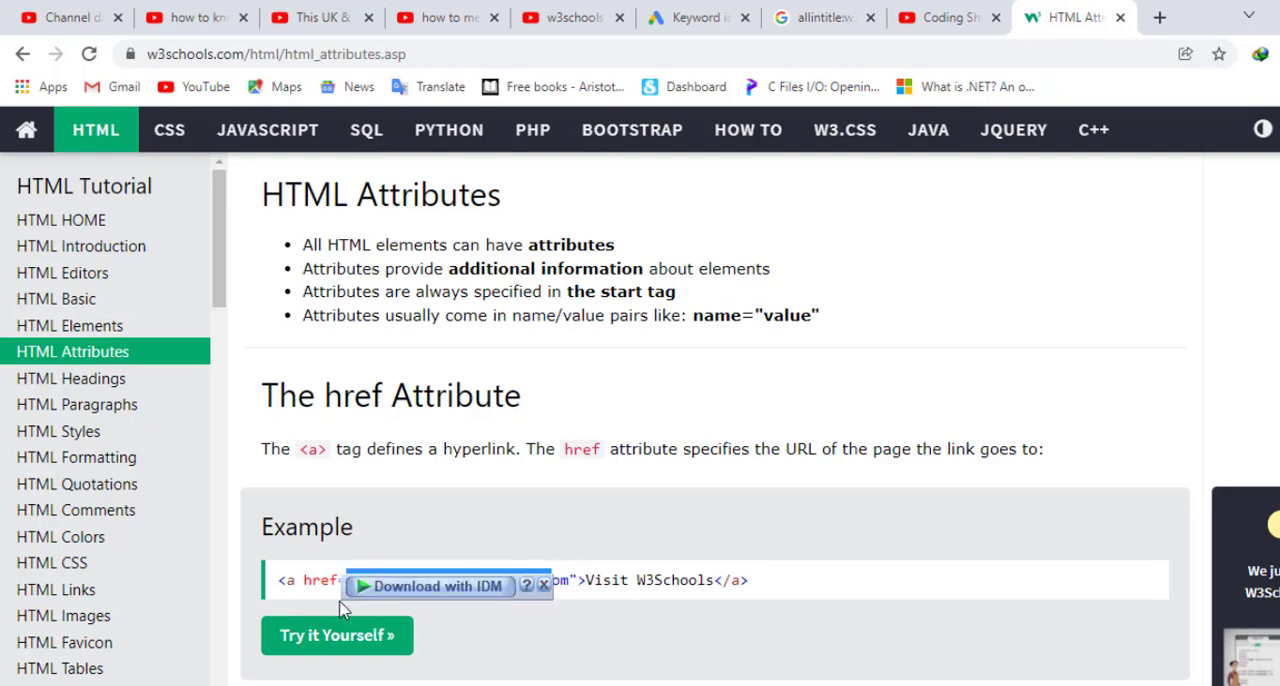
pyautogui.click(742, 581)
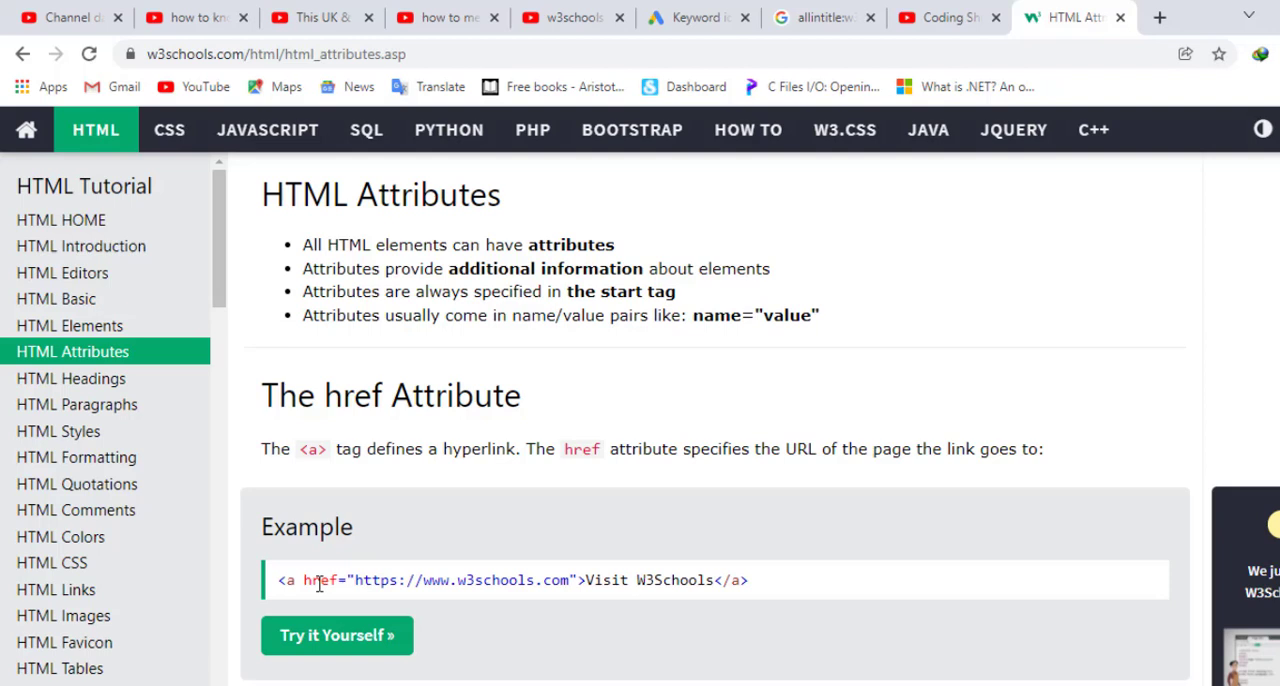
pyautogui.moveTo(298, 582); pyautogui.dragTo(272, 584)
pyautogui.click(296, 582)
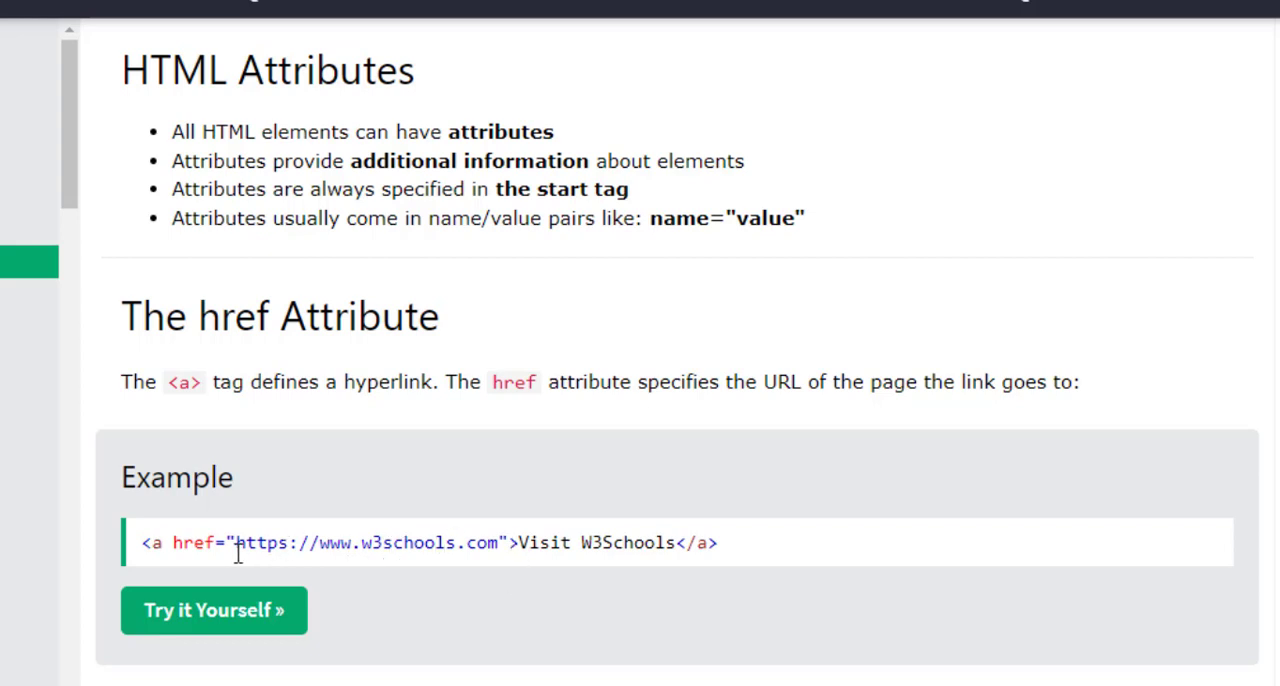
# Mark the <a tag name and the link text 'Visit W3Schools' in the href example.
pyautogui.moveTo(164, 542); pyautogui.dragTo(140, 542)
pyautogui.click(168, 542)
pyautogui.scroll(-3, 510, 400)
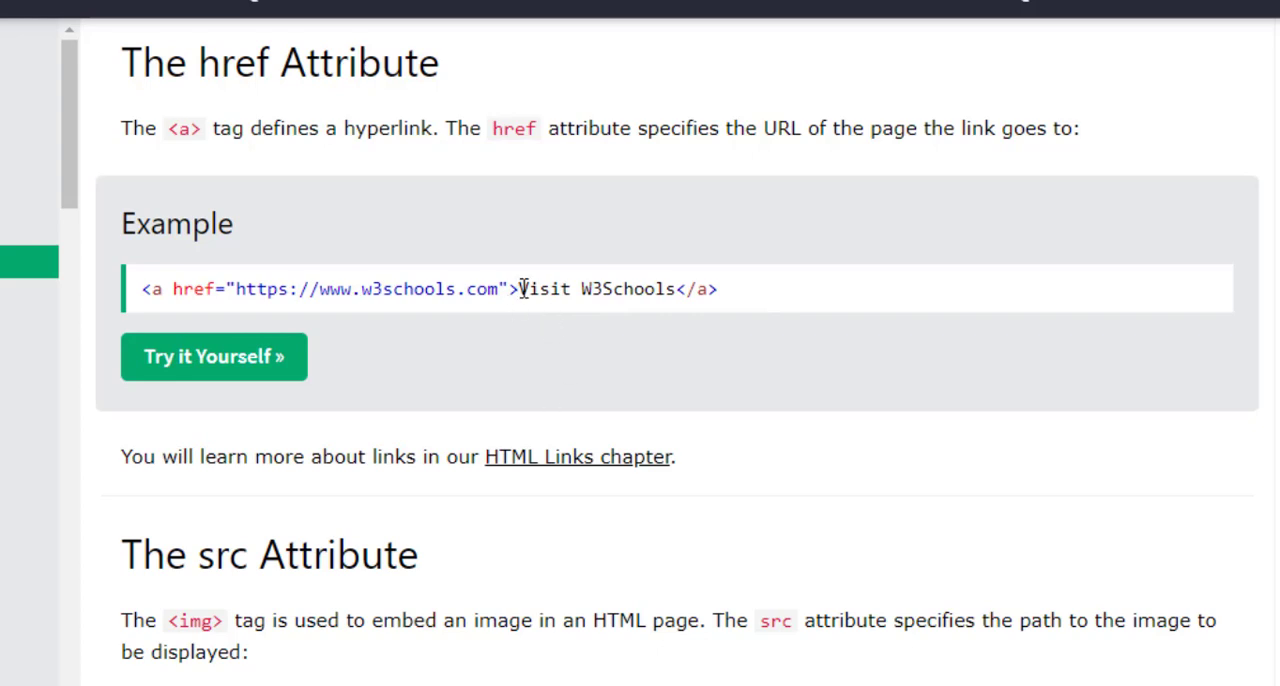
pyautogui.moveTo(521, 289); pyautogui.dragTo(681, 300)
pyautogui.click(664, 282)
pyautogui.click(190, 365)
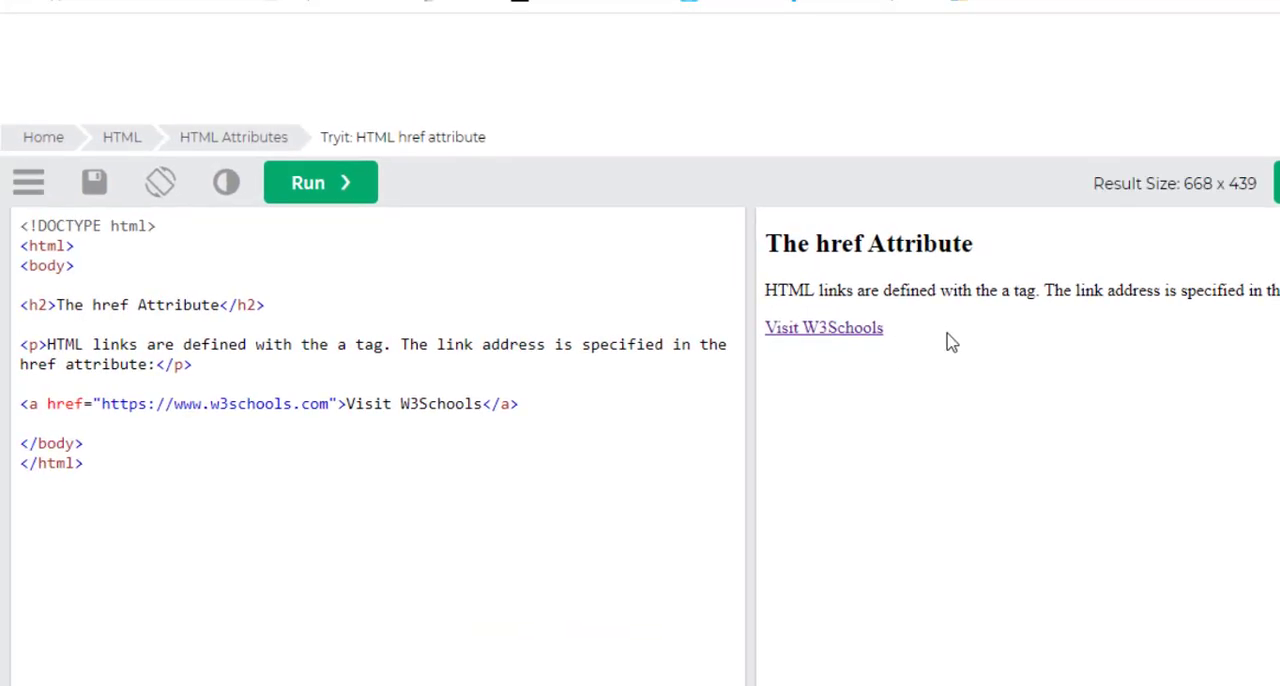
pyautogui.moveTo(750, 420); pyautogui.dragTo(512, 458)
pyautogui.scroll(-1, 583, 336)
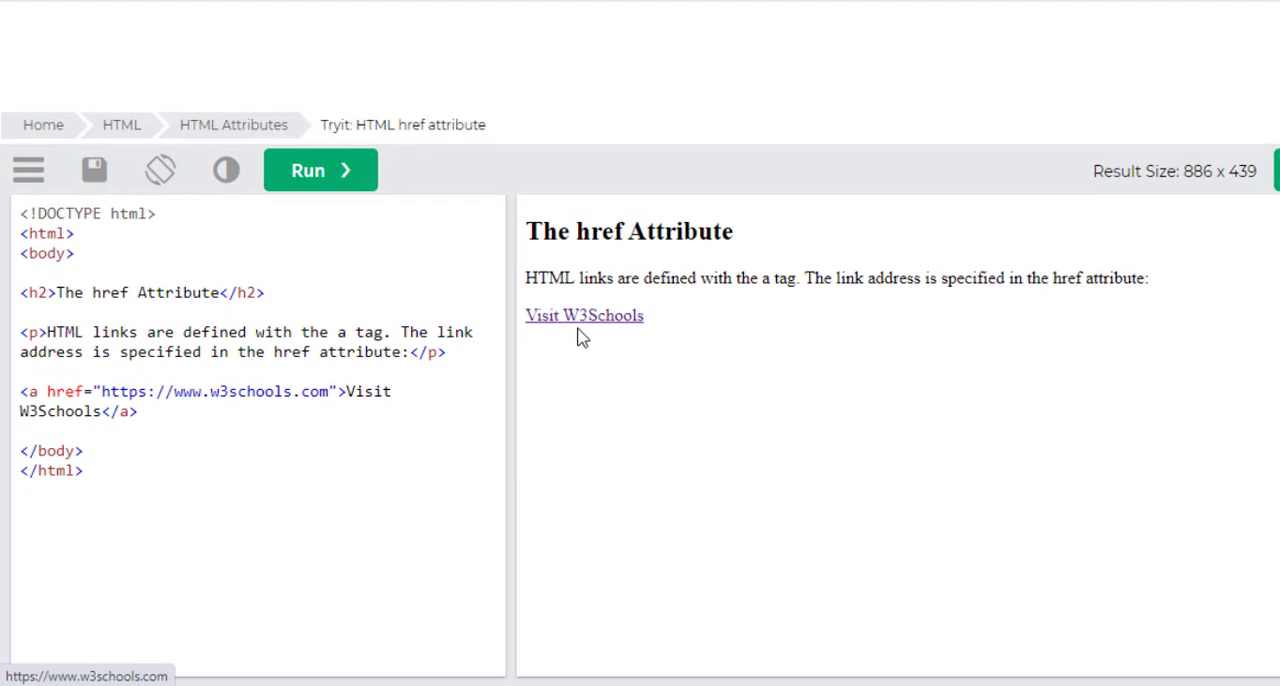
pyautogui.click(582, 312)
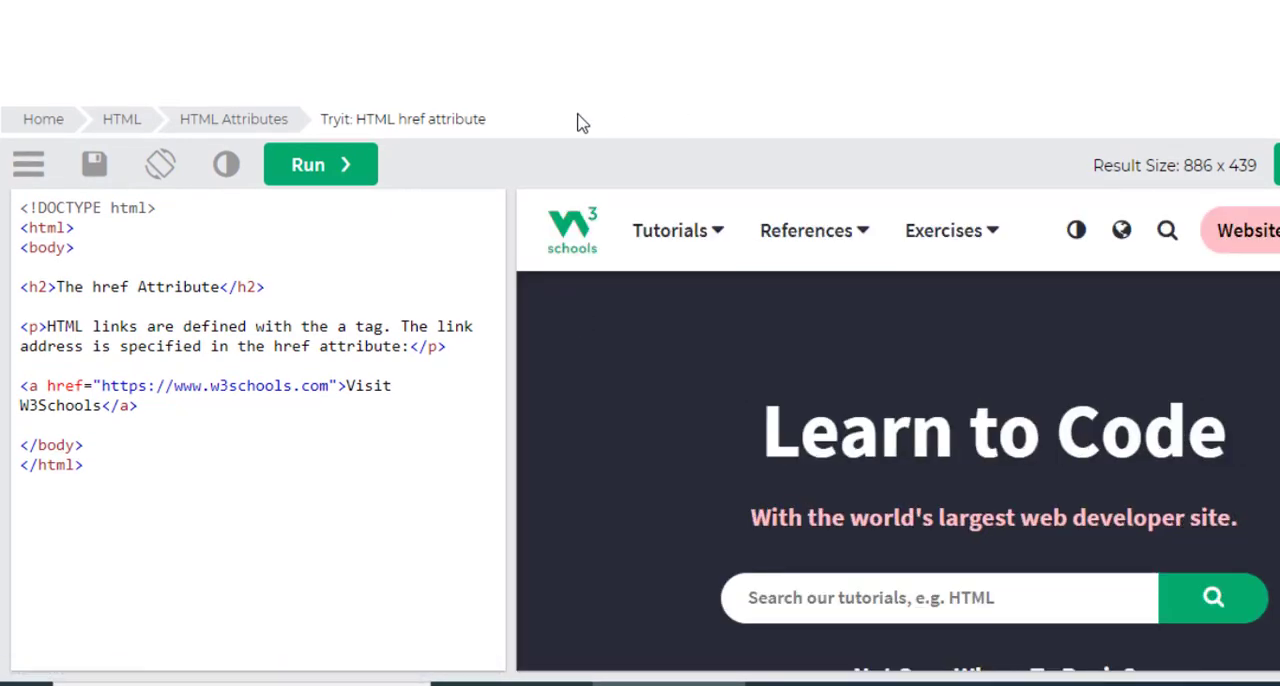
pyautogui.scroll(-5, 857, 432)
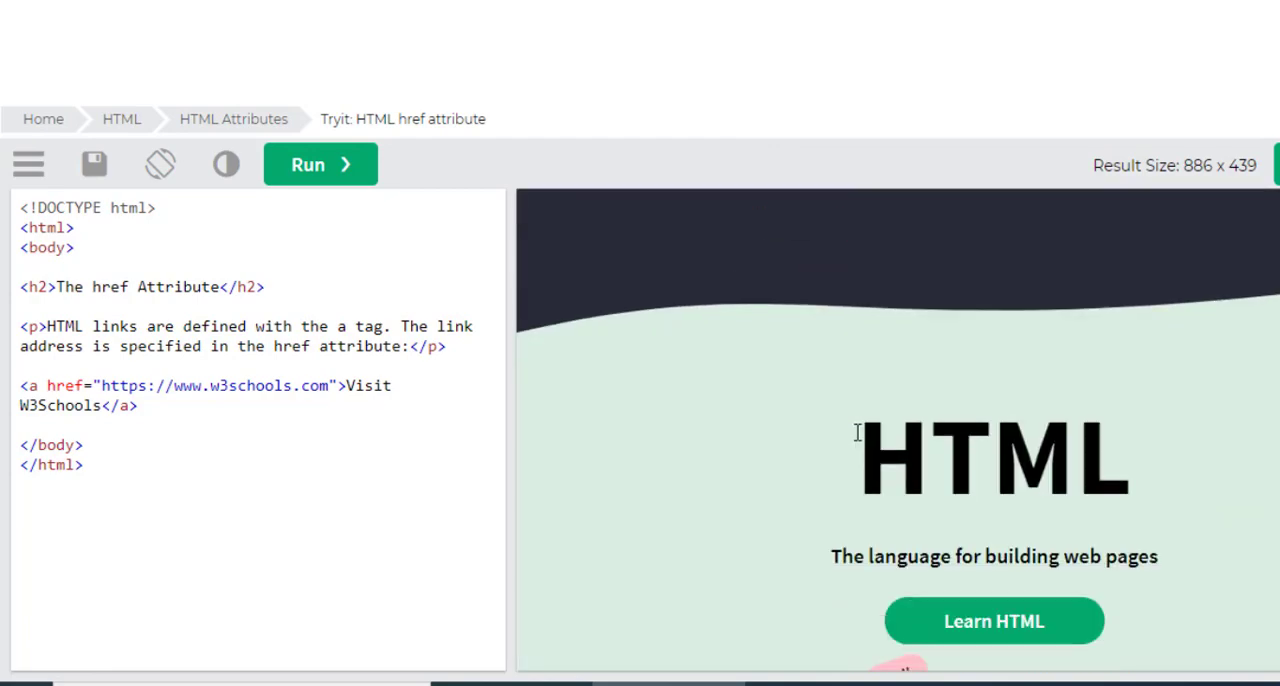
pyautogui.scroll(5, 857, 432)
# Back on the Attributes page, mark the <img> tag and src attribute in the src example.
pyautogui.hotkey('ctrl', 'Tab')
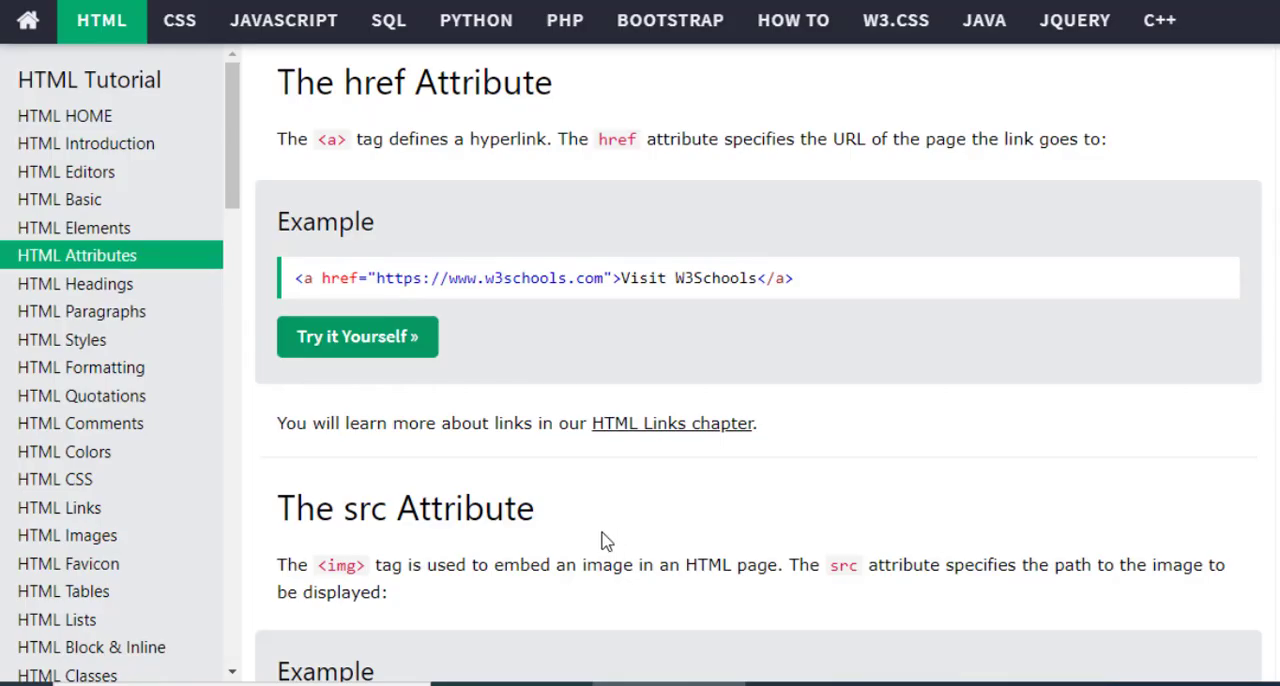
pyautogui.scroll(-3, 478, 434)
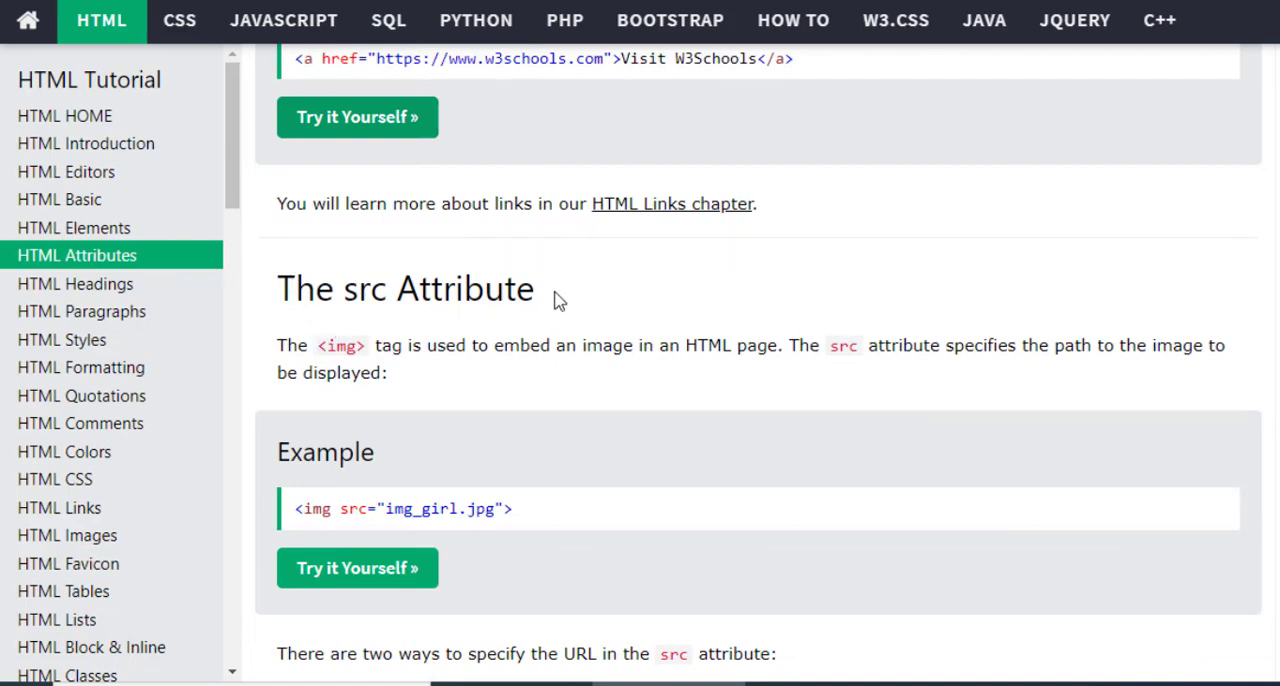
pyautogui.hscroll(3, 300, 360)
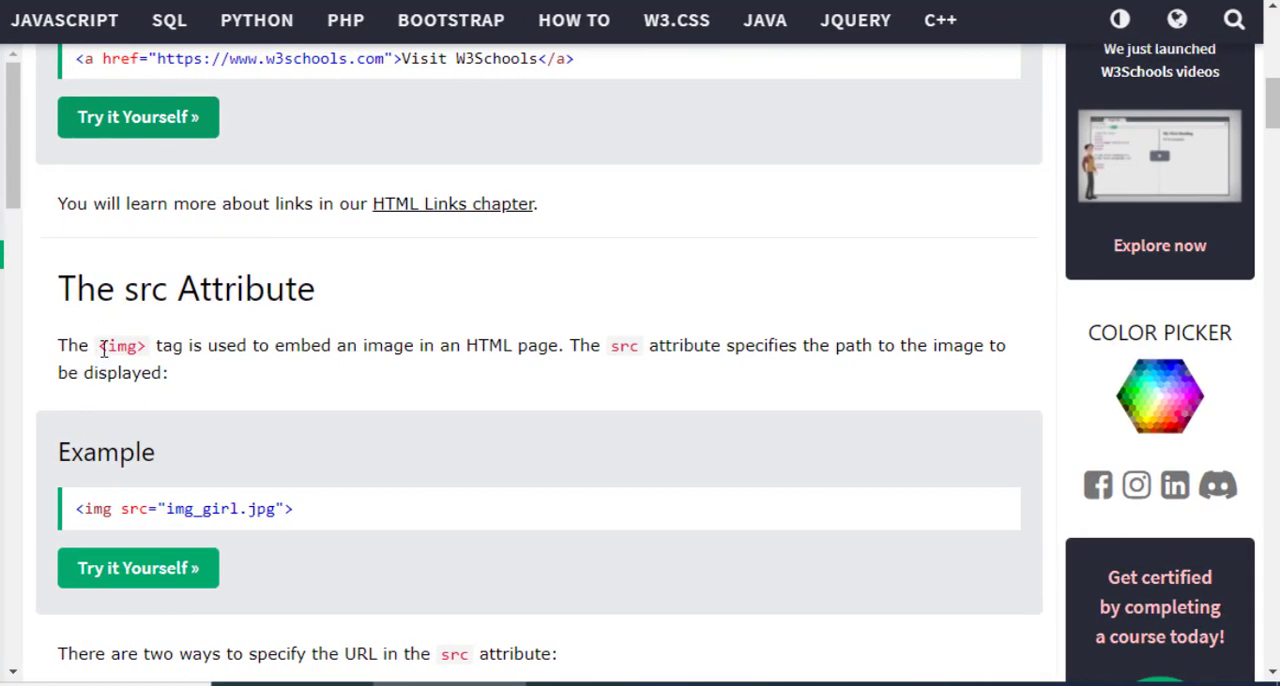
pyautogui.moveTo(98, 346); pyautogui.dragTo(147, 346)
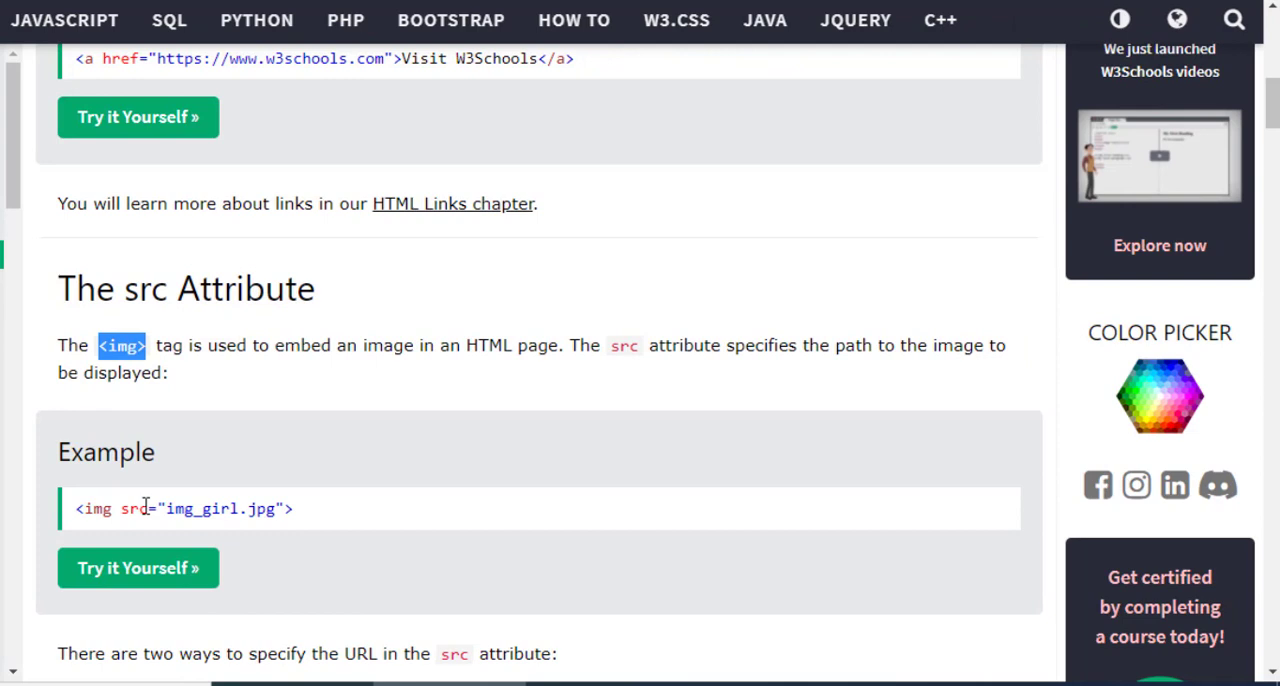
pyautogui.moveTo(121, 509); pyautogui.dragTo(258, 509)
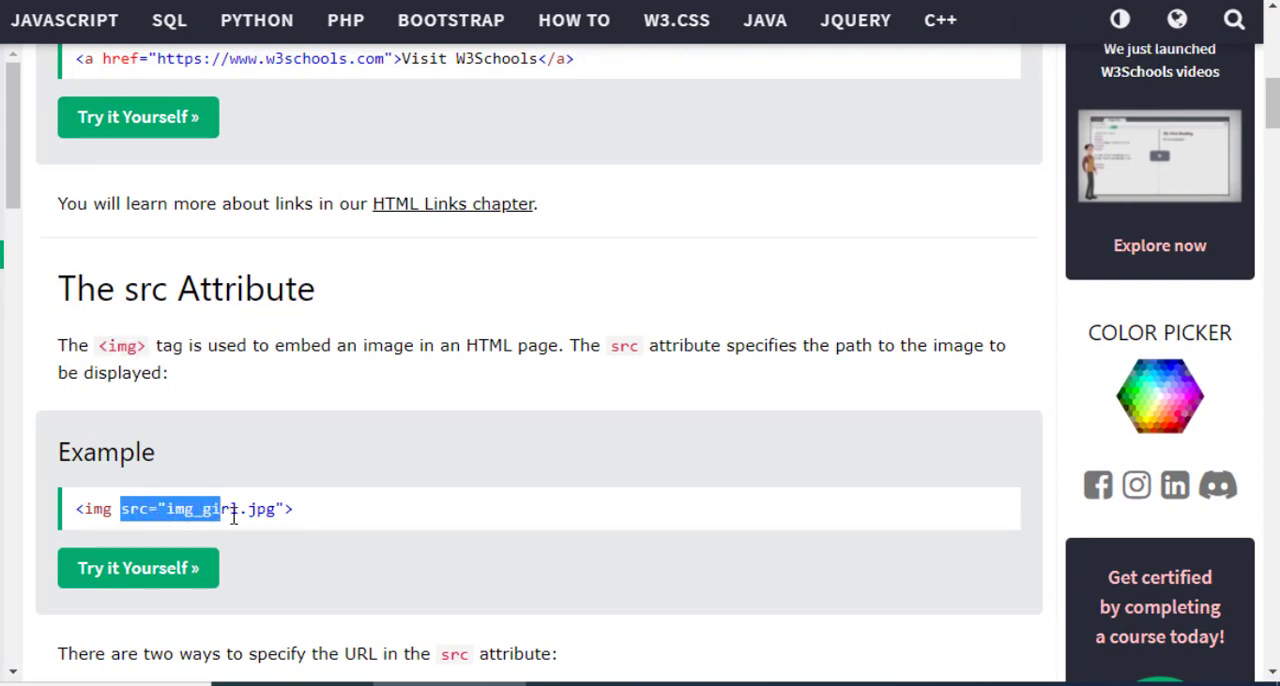
pyautogui.click(125, 518)
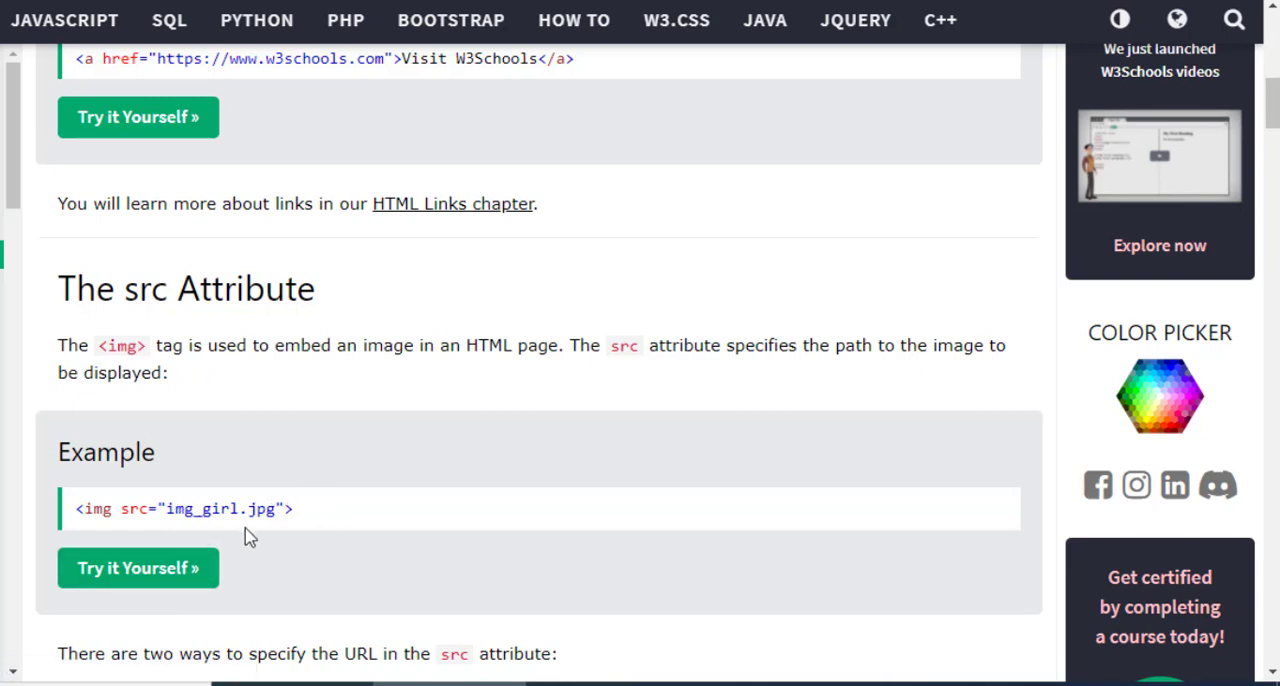
pyautogui.moveTo(272, 514); pyautogui.dragTo(150, 512)
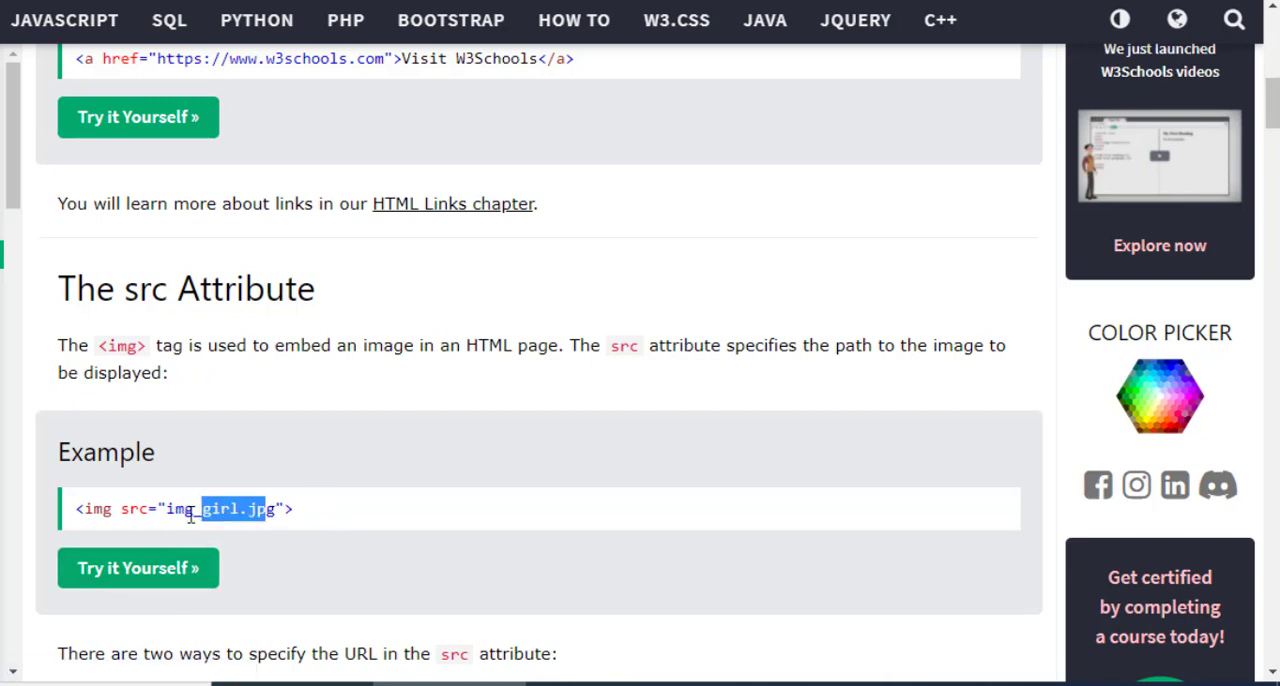
pyautogui.scroll(-3, 250, 480)
pyautogui.scroll(-5, 340, 325)
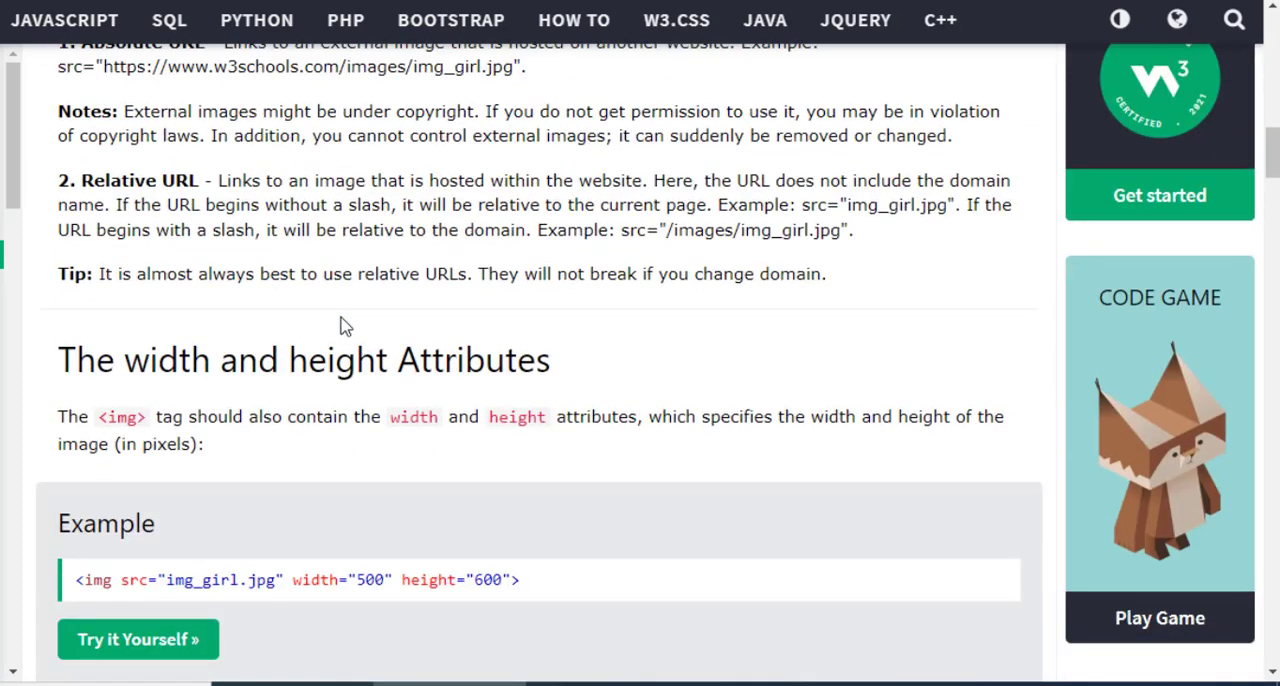
pyautogui.scroll(-2, 340, 325)
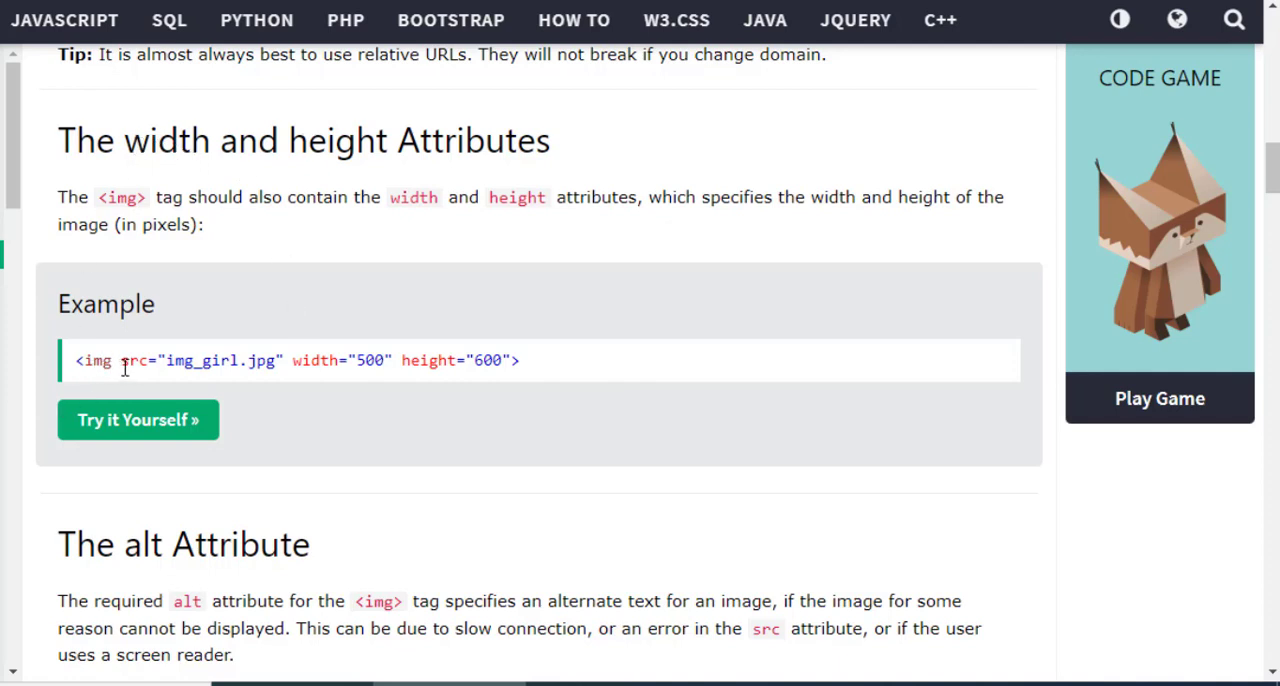
# Highlight the img tag and its attributes in the width and height example.
pyautogui.moveTo(114, 362)
pyautogui.mouseDown()
pyautogui.moveTo(76, 362)
pyautogui.moveTo(222, 362)
pyautogui.mouseUp()
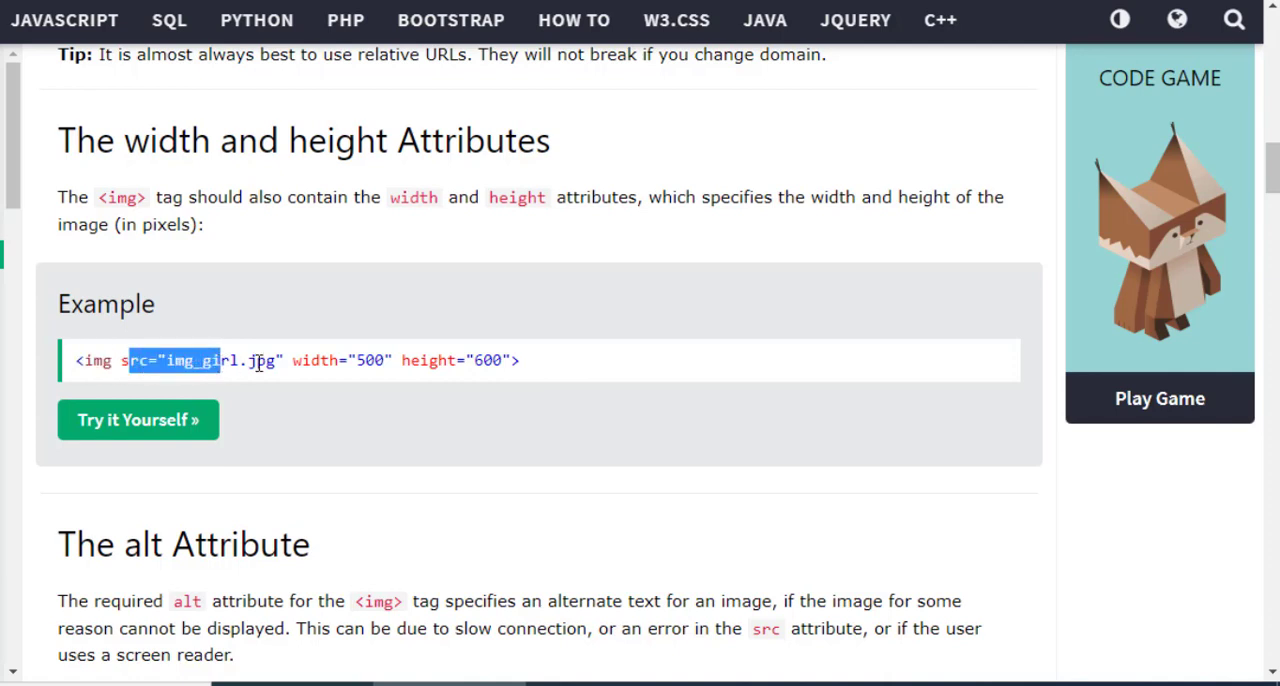
pyautogui.moveTo(293, 360); pyautogui.dragTo(503, 360)
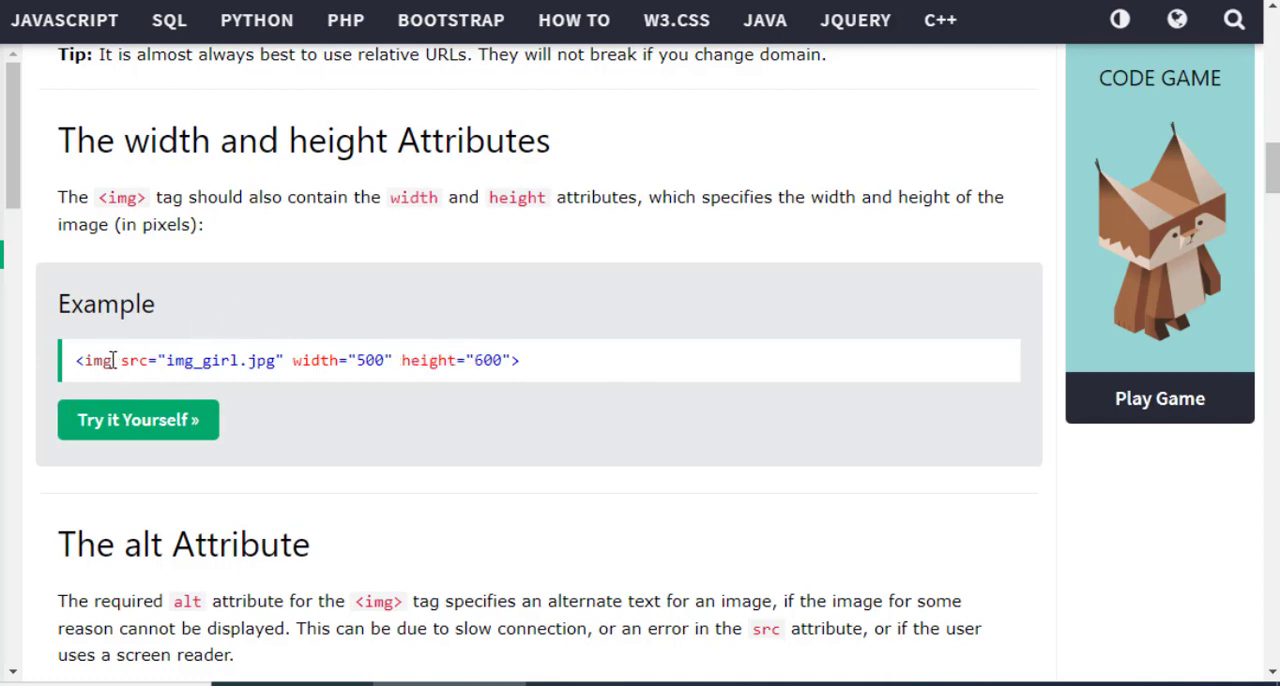
pyautogui.moveTo(113, 360); pyautogui.dragTo(72, 360)
pyautogui.scroll(-3, 281, 348)
pyautogui.scroll(-1, 281, 348)
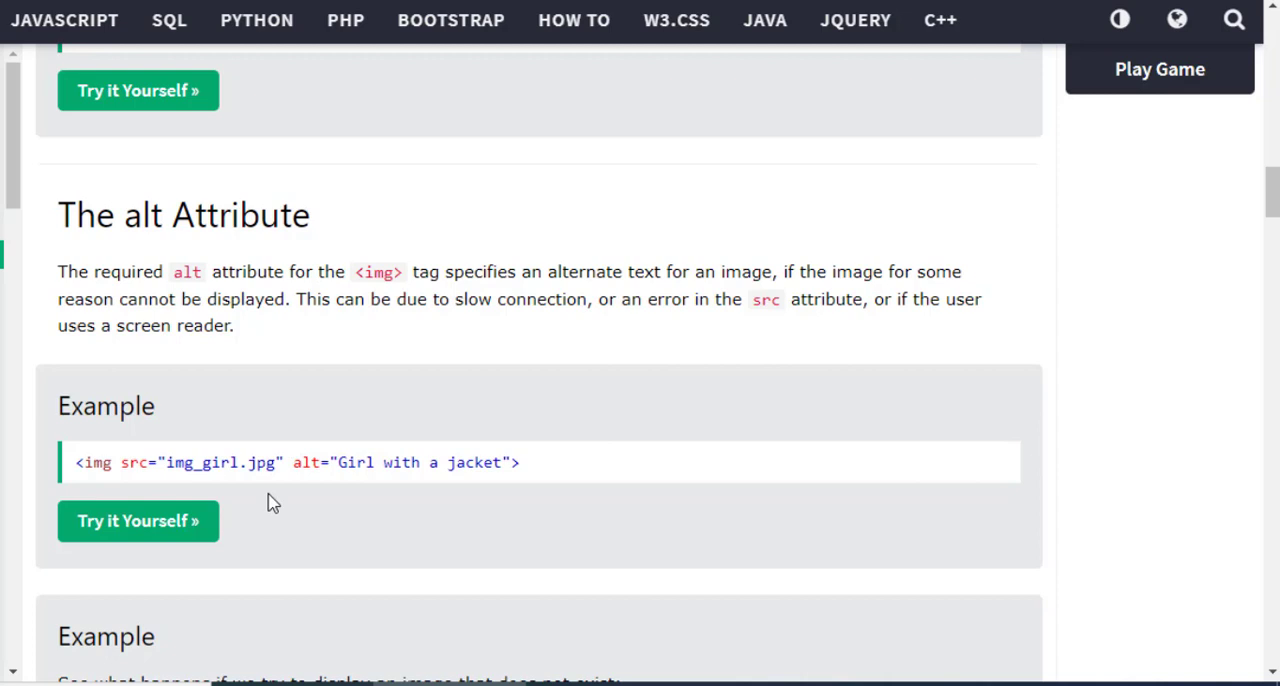
# Highlight the img tag and the image file name in the alt example.
pyautogui.moveTo(112, 462); pyautogui.dragTo(70, 470)
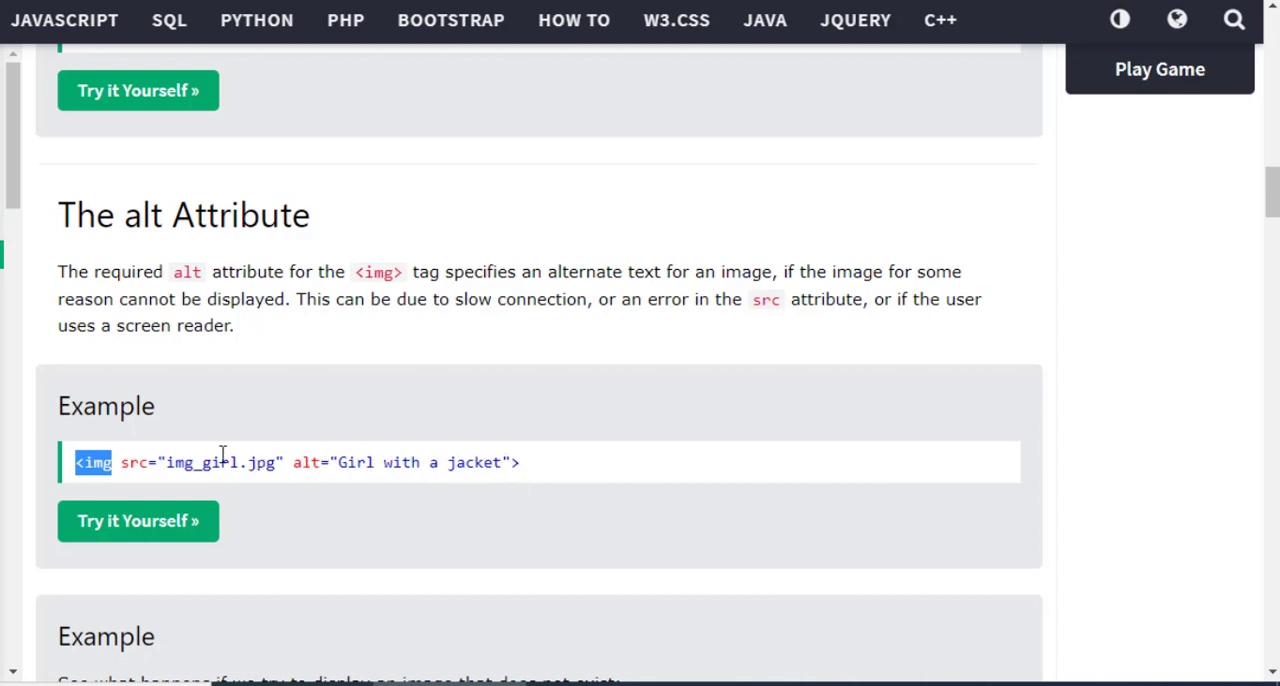
pyautogui.moveTo(278, 465); pyautogui.dragTo(173, 470)
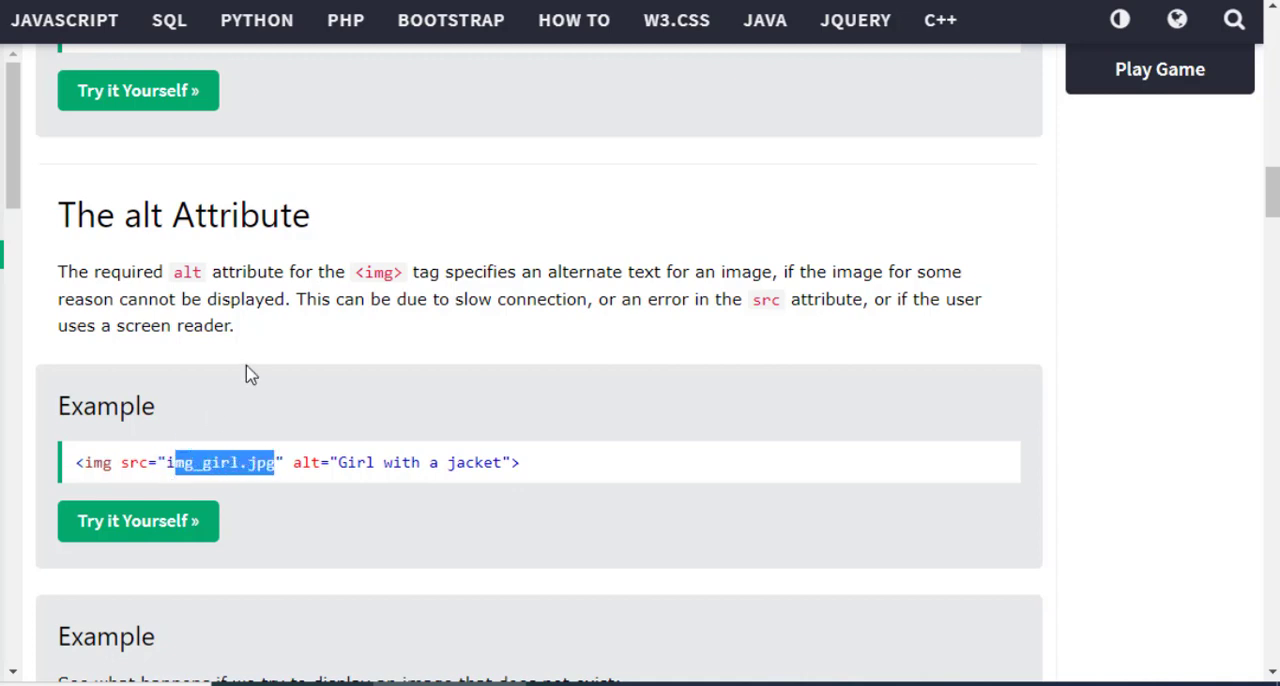
pyautogui.click(213, 468)
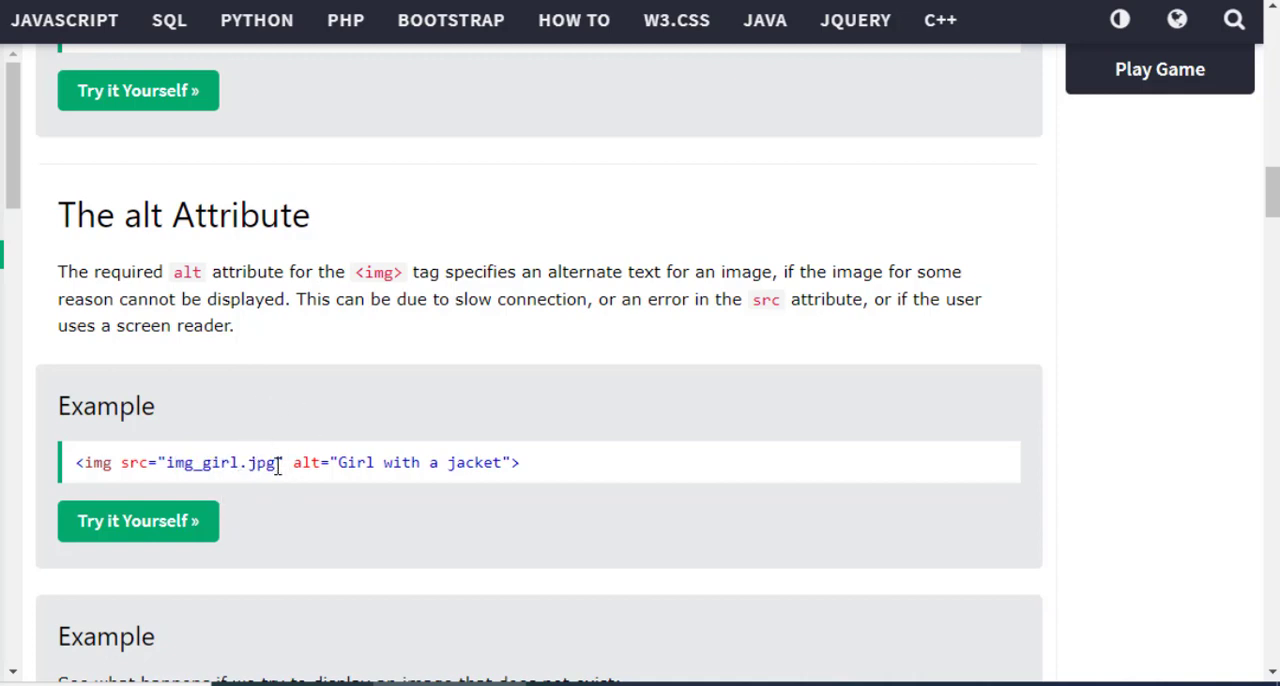
# Mark the src attribute and alt text 'Girl with a jacket', then launch its Try it editor.
pyautogui.moveTo(278, 462); pyautogui.dragTo(90, 462)
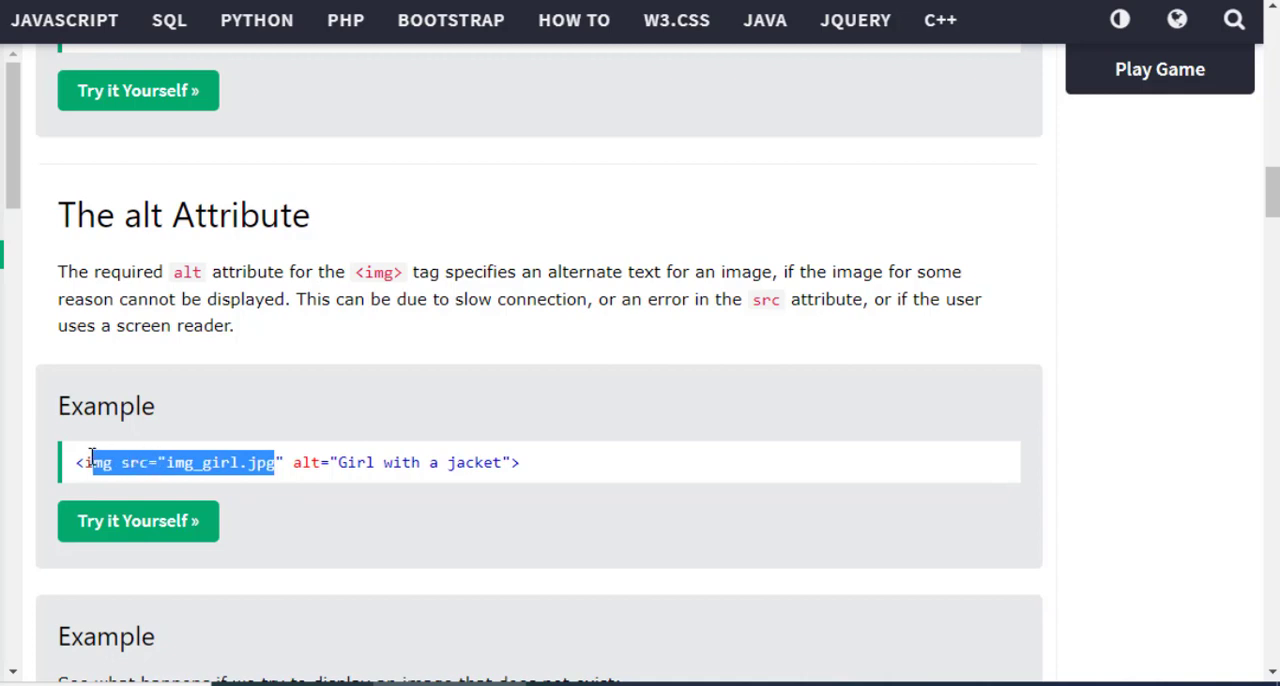
pyautogui.moveTo(332, 462); pyautogui.dragTo(515, 460)
pyautogui.scroll(-5, 445, 410)
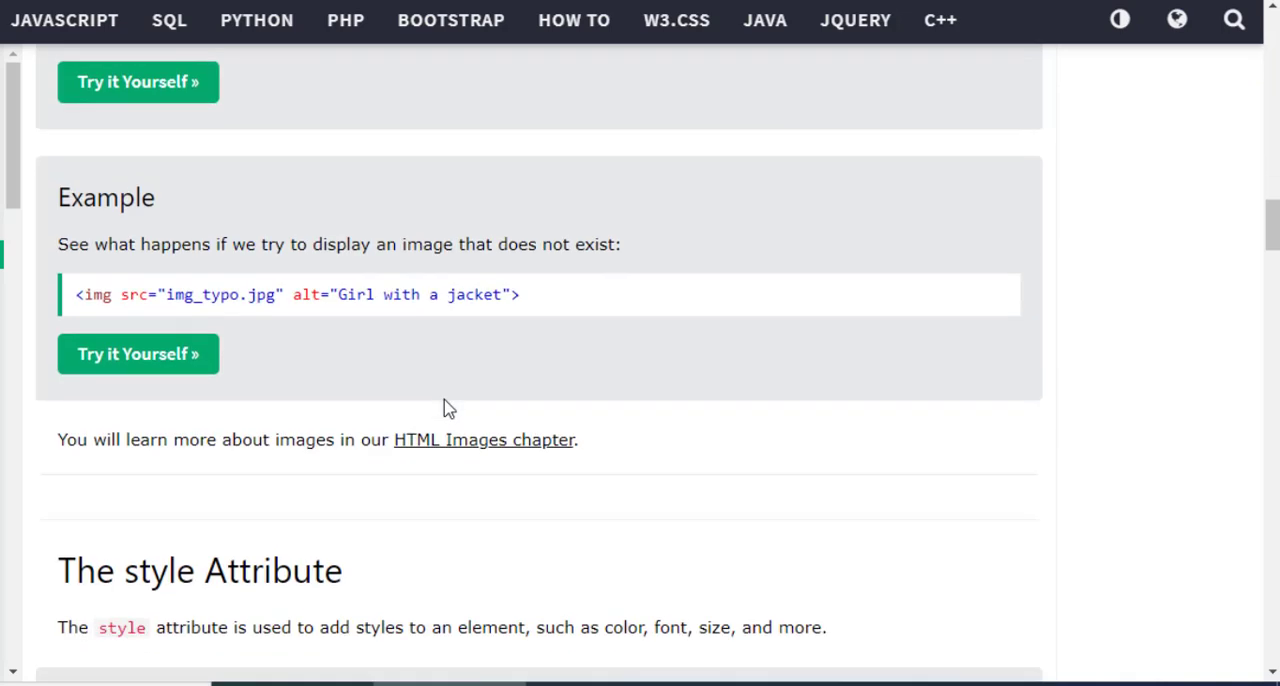
pyautogui.scroll(-1, 437, 390)
pyautogui.scroll(3, 437, 390)
pyautogui.scroll(2, 437, 390)
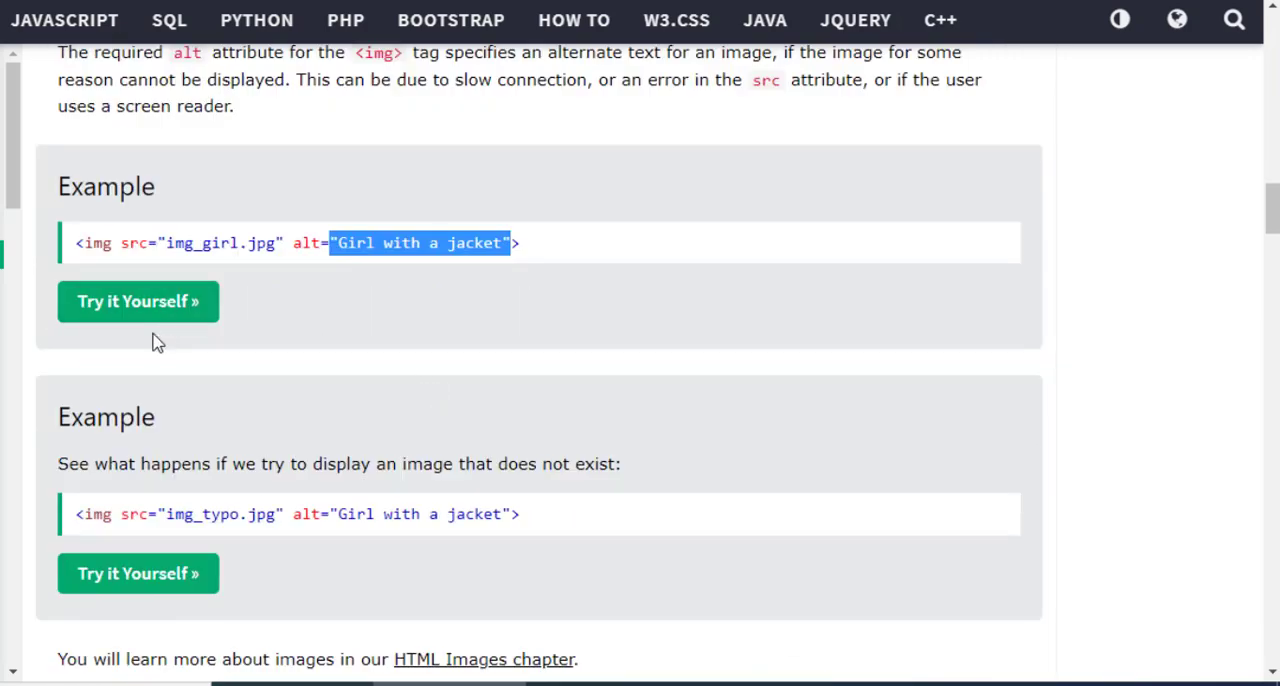
pyautogui.click(115, 297)
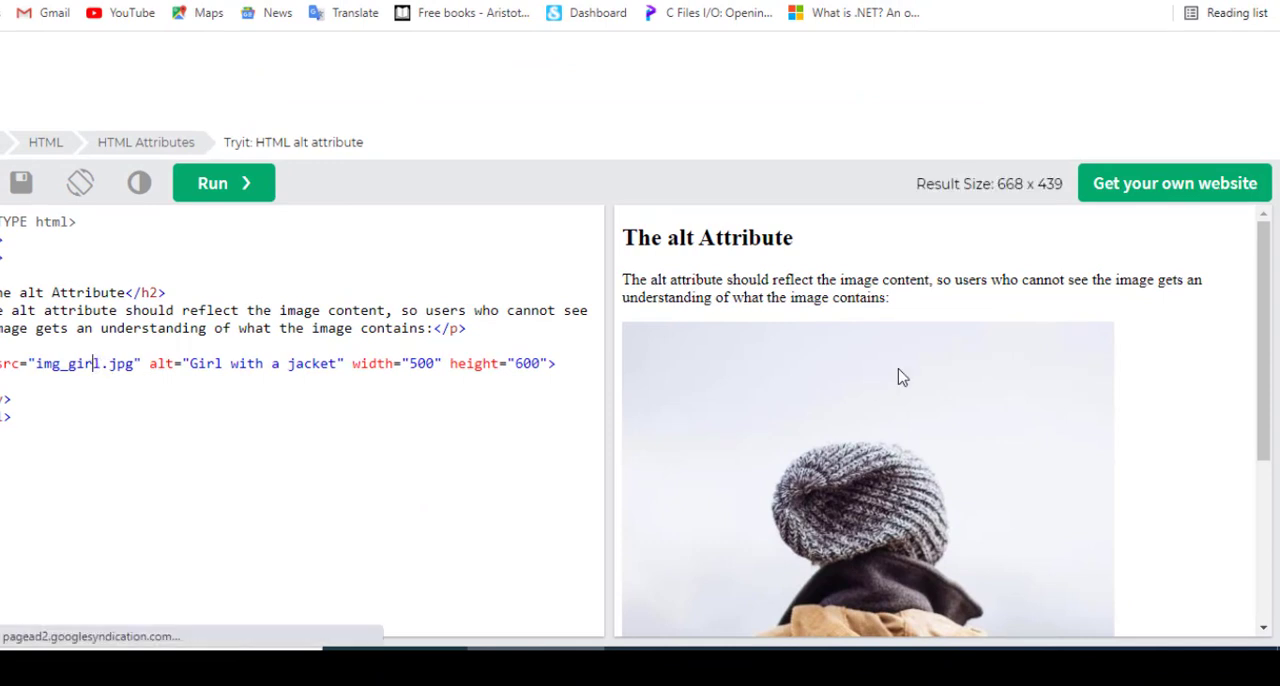
pyautogui.write('6')
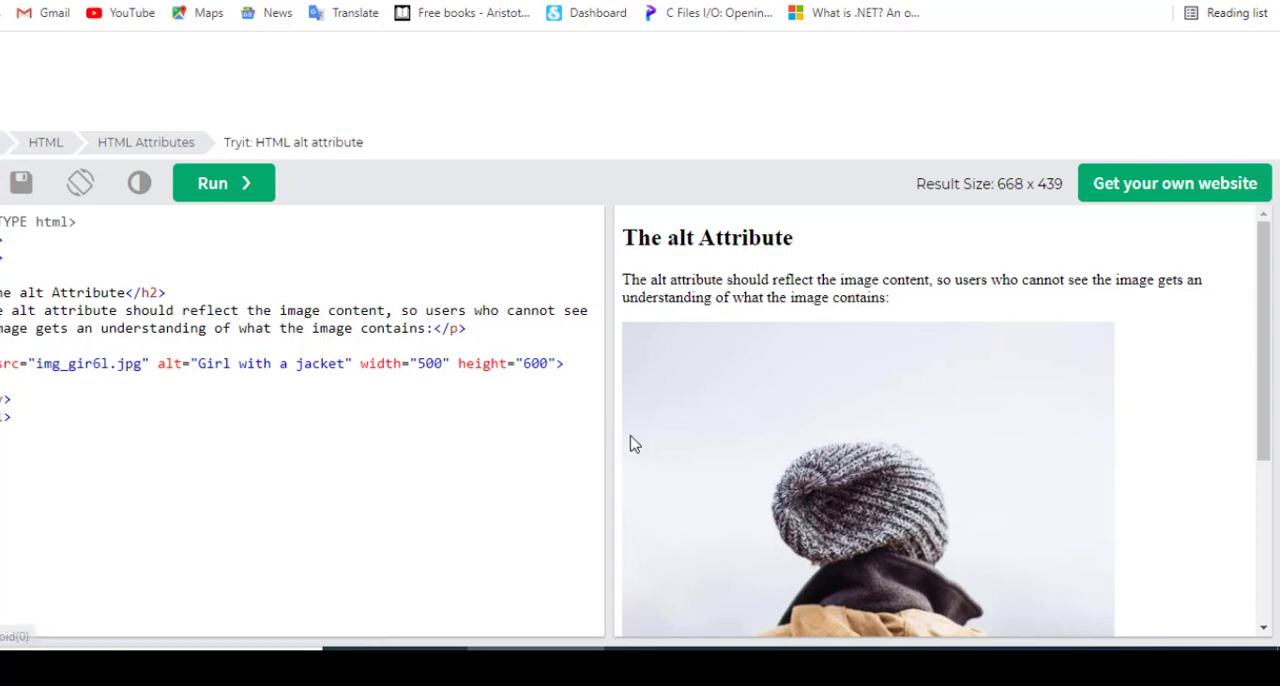
# Break the img_girl.jpg file name and rerun so only the alt text shows.
pyautogui.moveTo(607, 432); pyautogui.dragTo(516, 440)
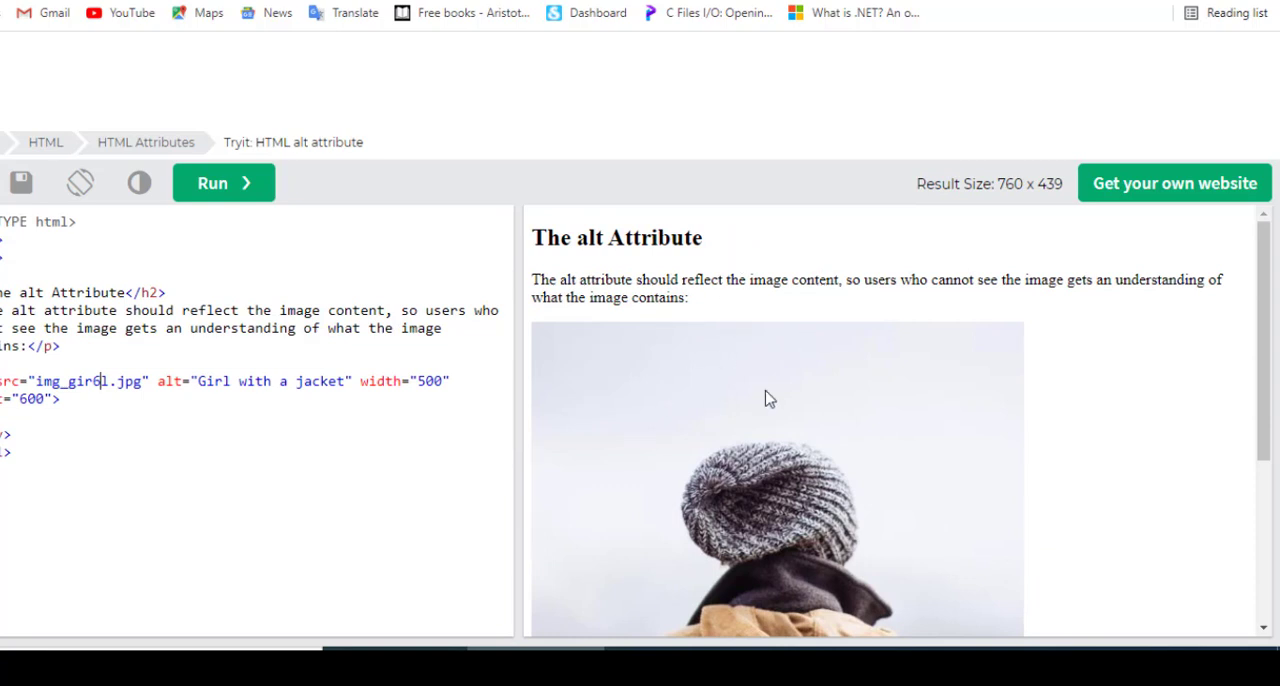
pyautogui.click(221, 190)
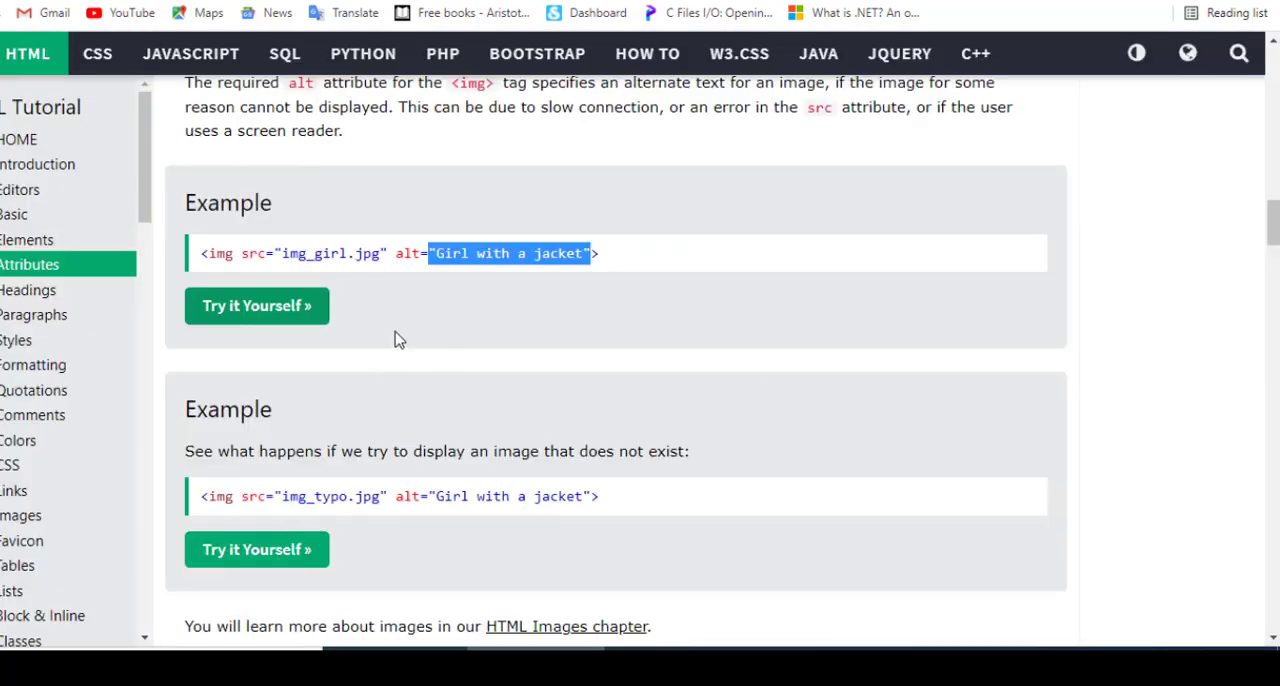
pyautogui.scroll(-4, 427, 400)
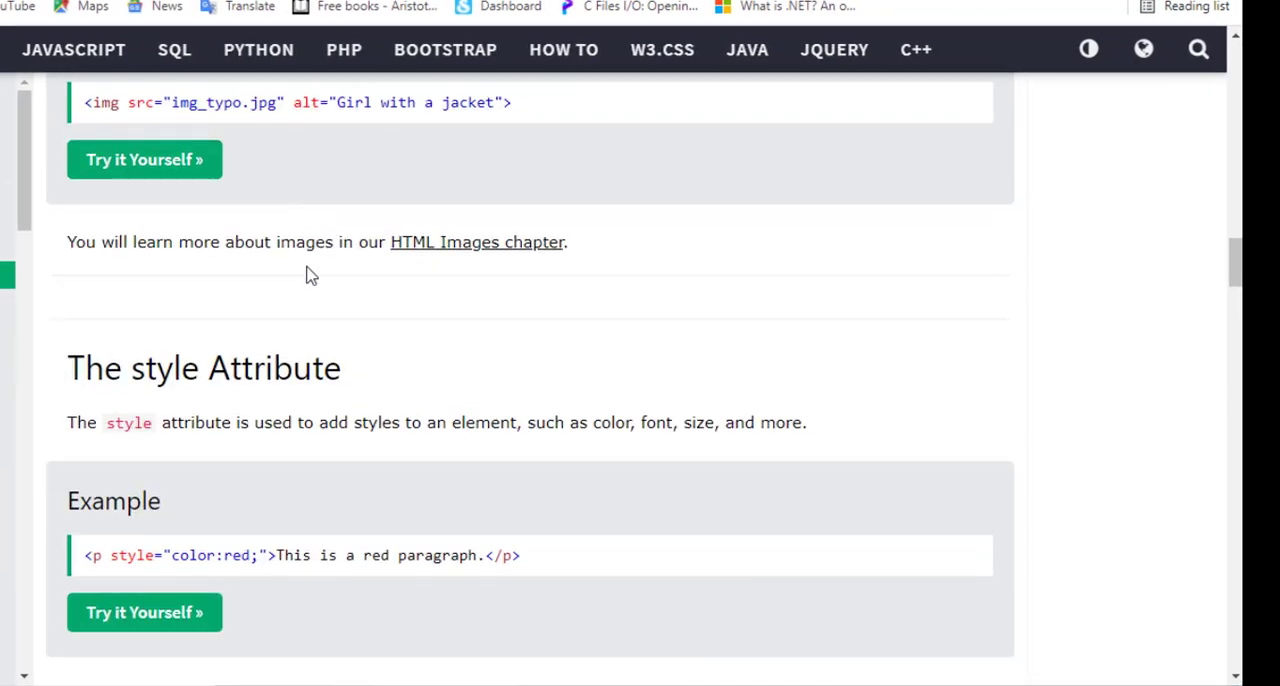
pyautogui.scroll(-1, 310, 258)
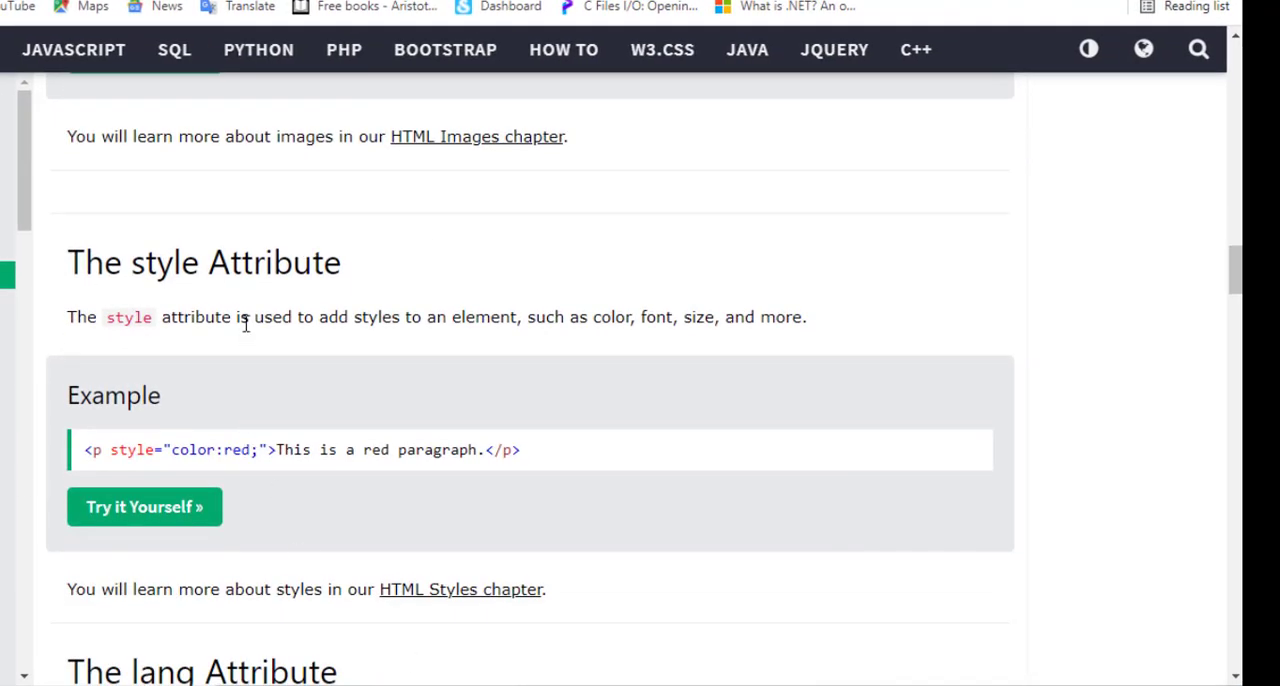
# Highlight the p tag and paragraph text in the style example, then launch its Try it editor.
pyautogui.moveTo(103, 450); pyautogui.dragTo(78, 456)
pyautogui.moveTo(277, 450); pyautogui.dragTo(494, 466)
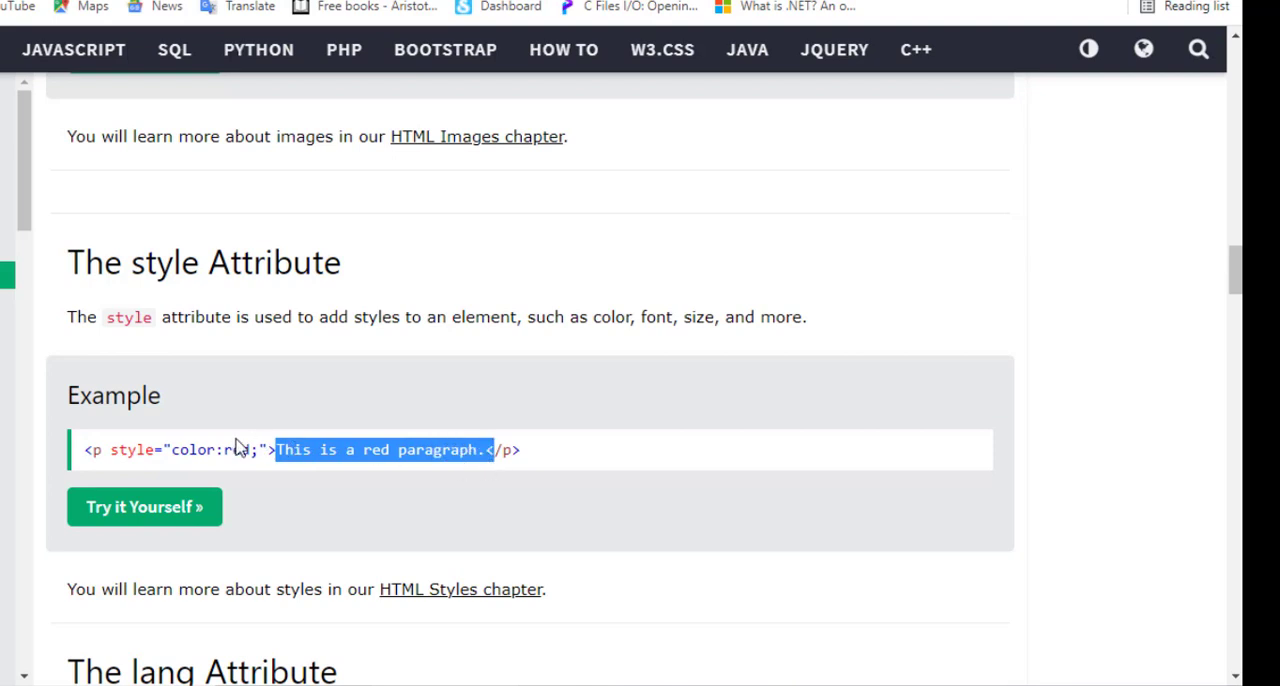
pyautogui.click(133, 520)
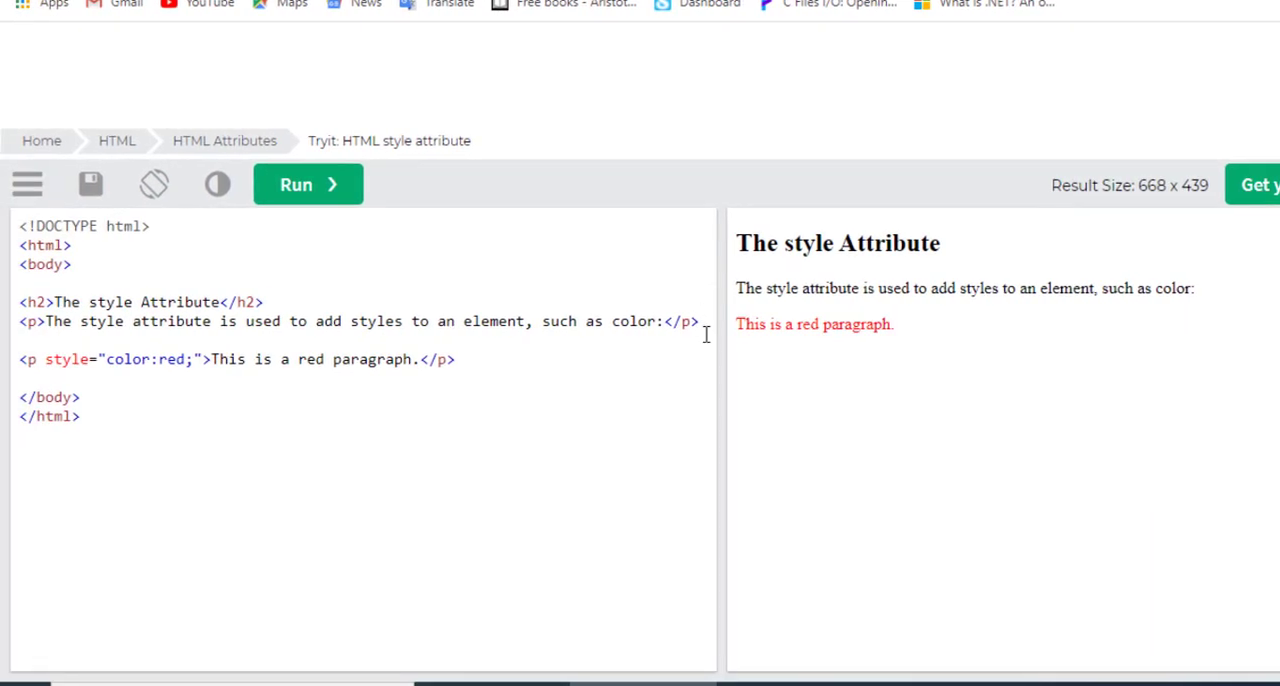
# Change the paragraph's style colour from red to blue and rerun to render it blue.
pyautogui.moveTo(736, 324); pyautogui.dragTo(925, 333)
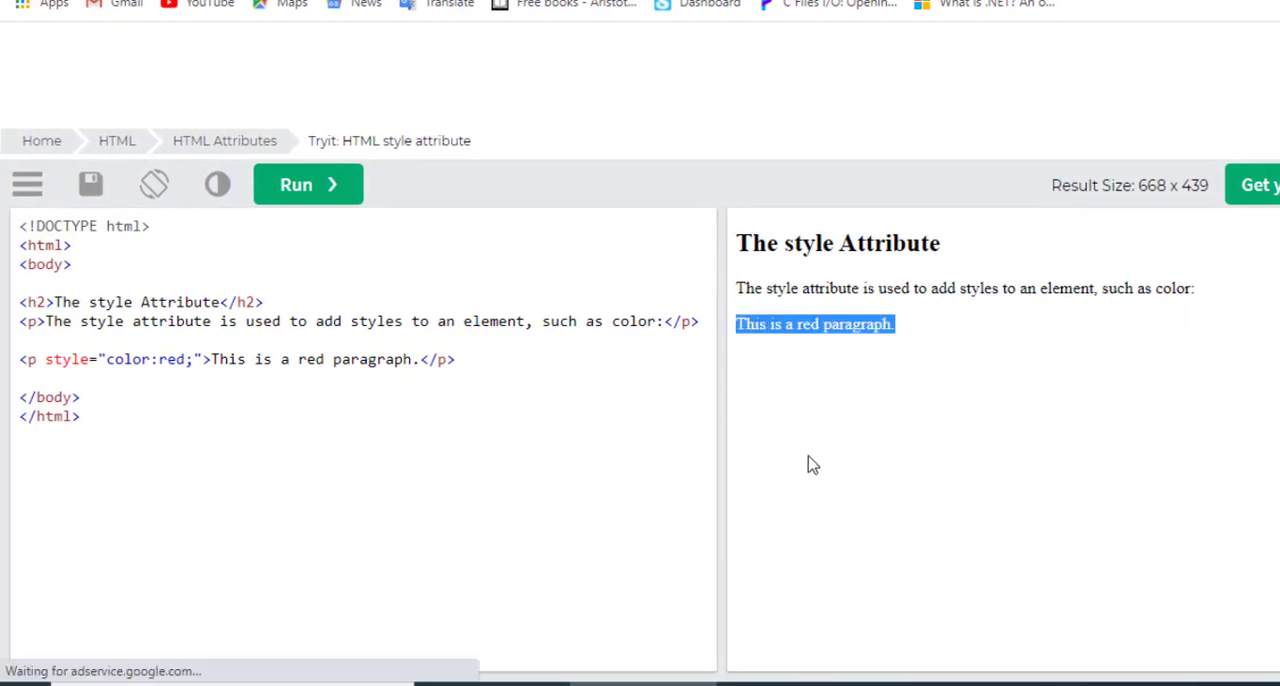
pyautogui.moveTo(737, 411); pyautogui.dragTo(463, 417)
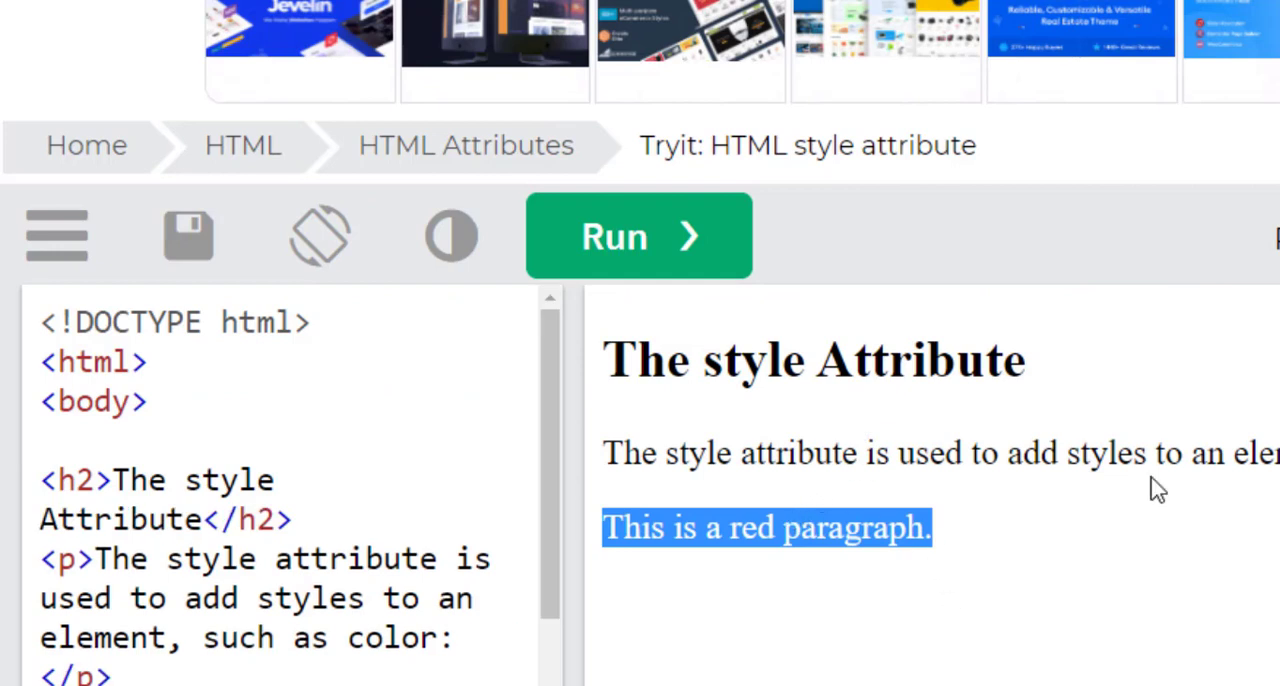
pyautogui.click(1157, 489)
pyautogui.click(328, 505)
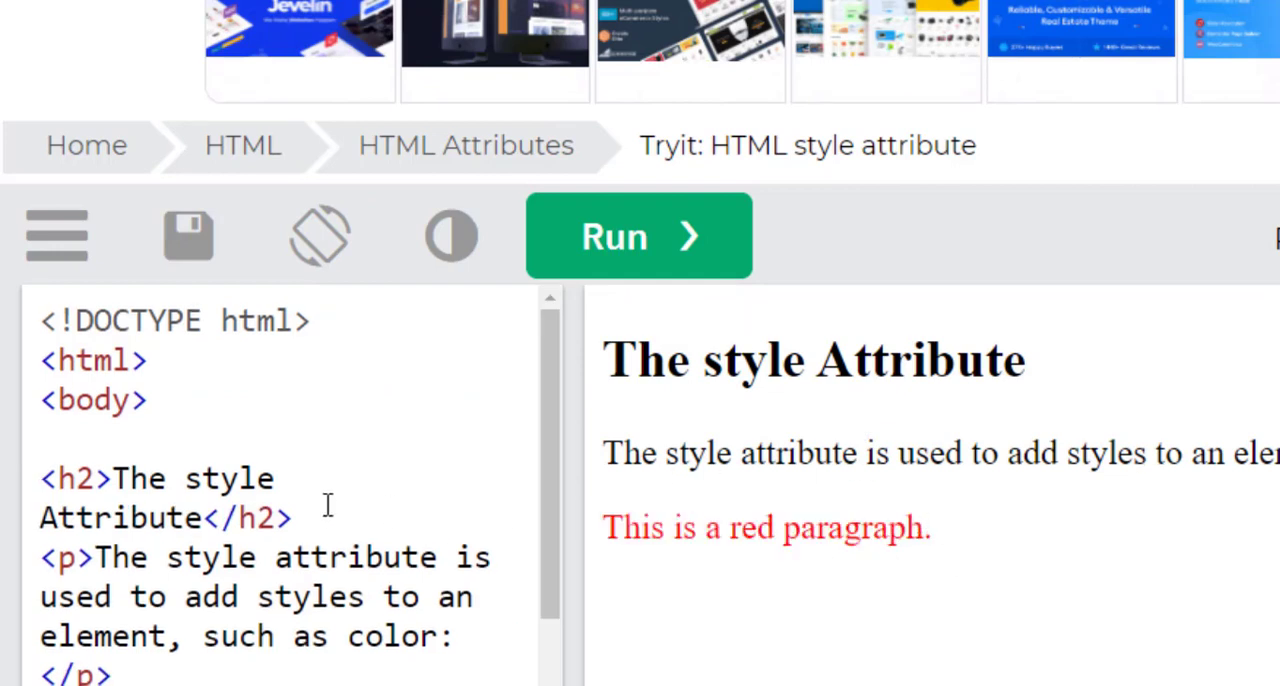
pyautogui.scroll(-3, 328, 505)
pyautogui.doubleClick(362, 518)
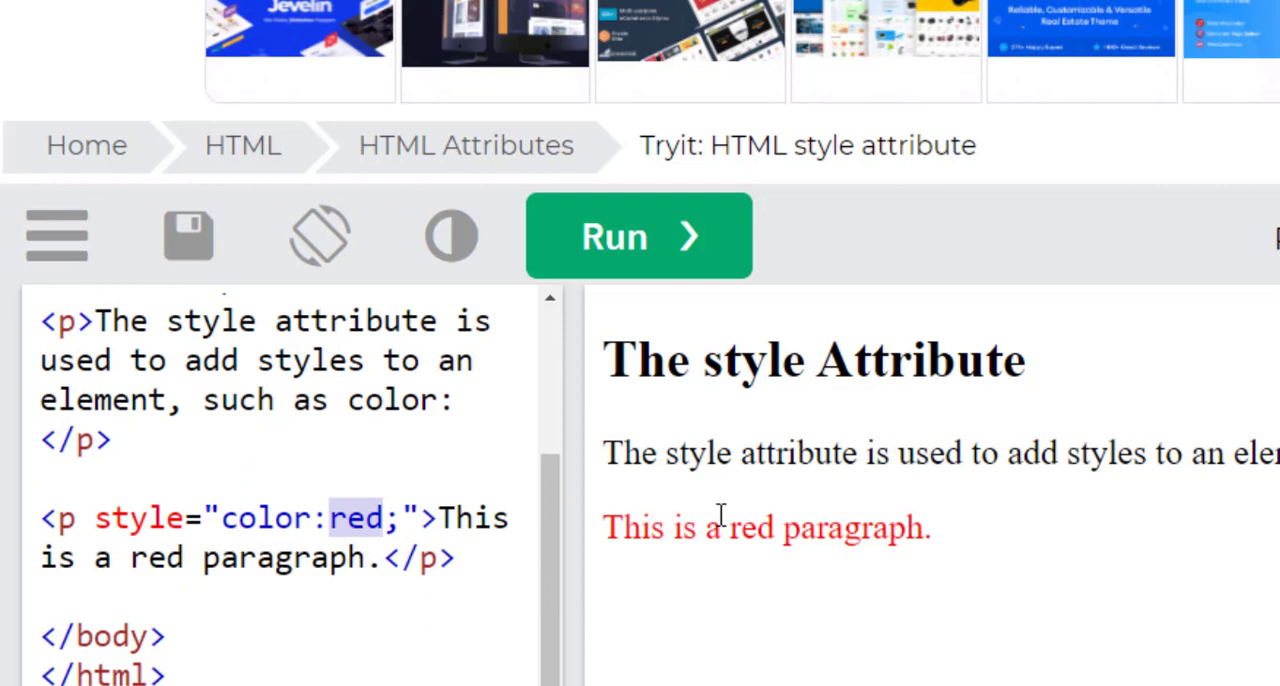
pyautogui.write('blu')
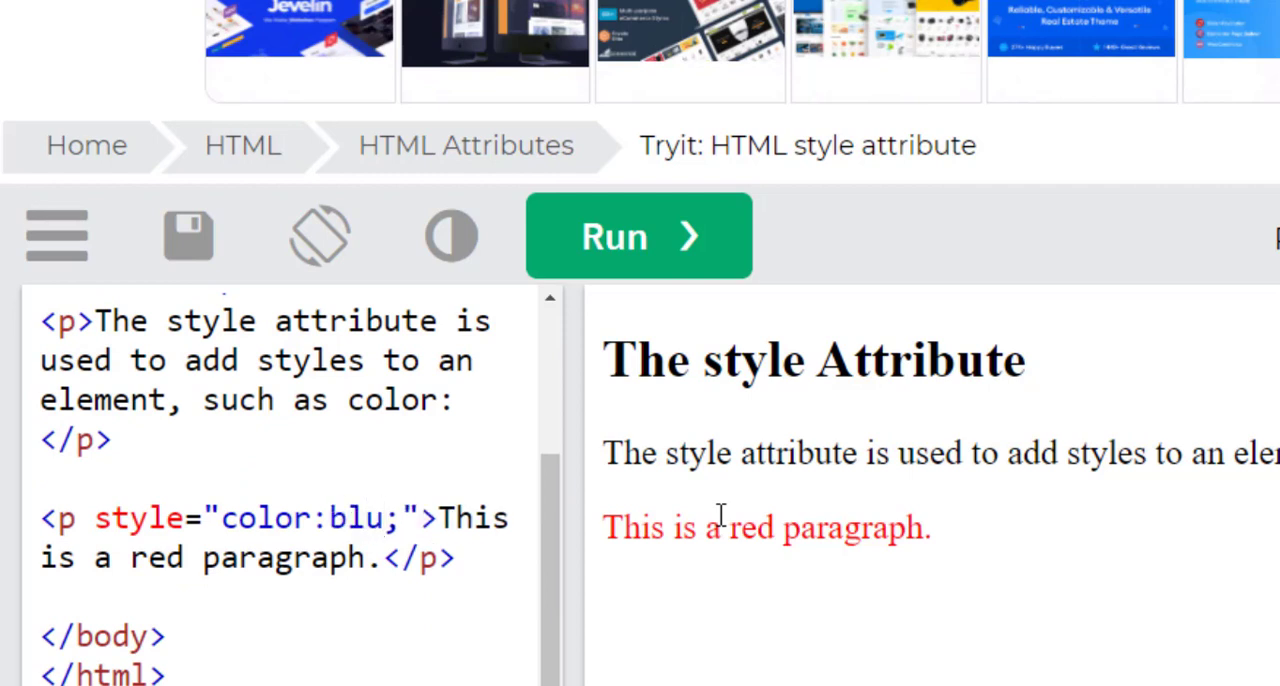
pyautogui.write('e')
pyautogui.click(625, 238)
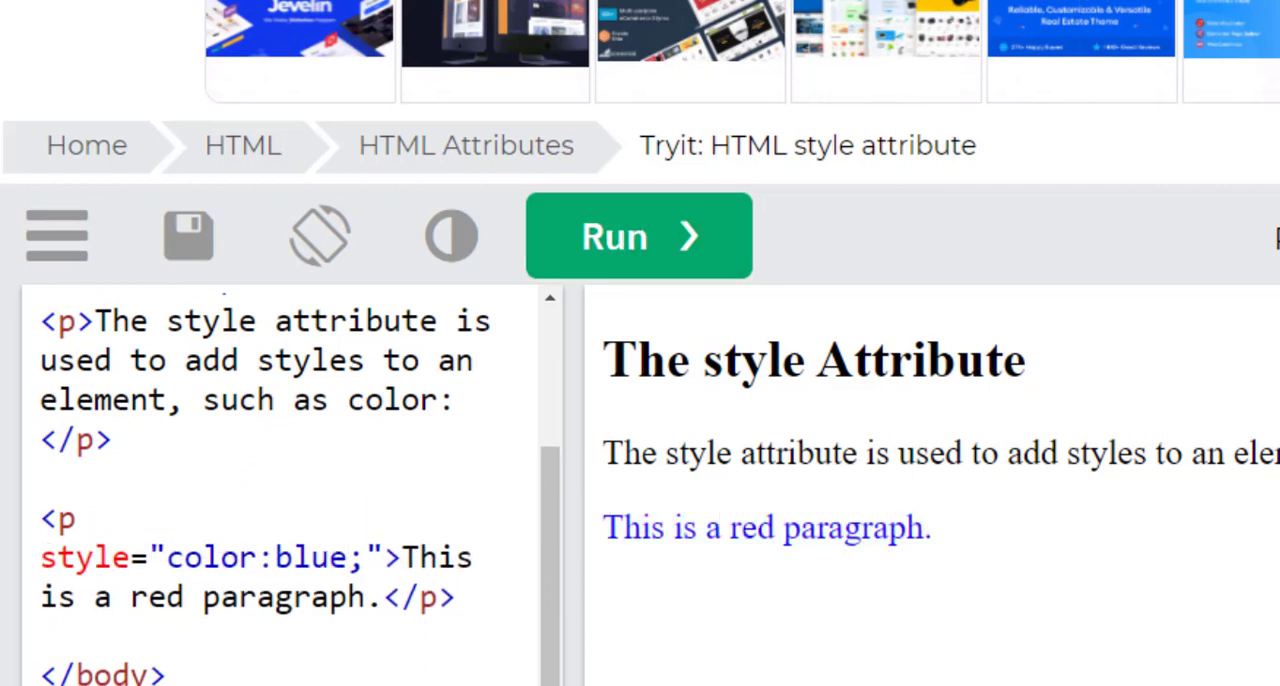